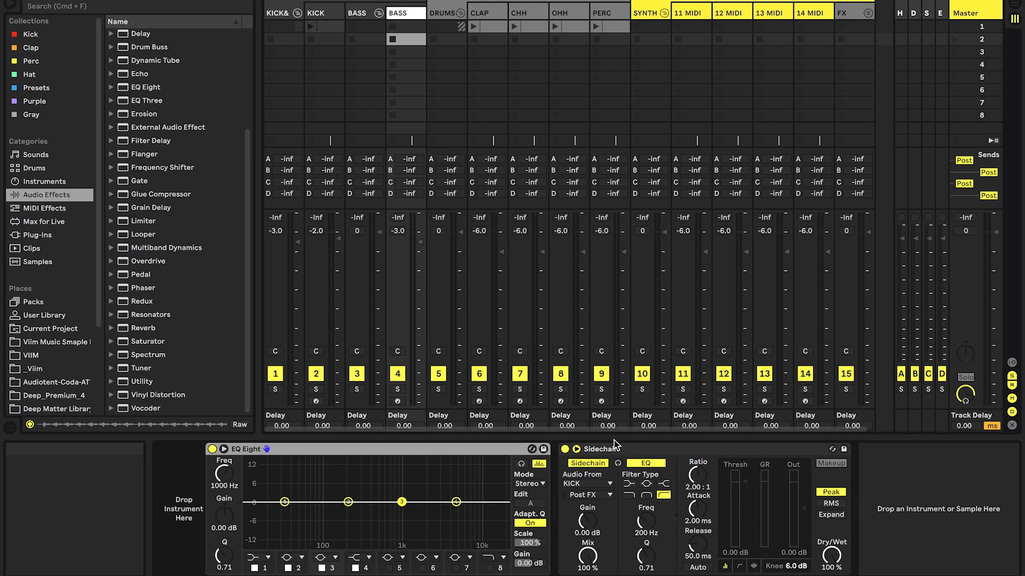
- Examine the KICK track's devices and the MIDI notes in its first clip
click(331, 13)
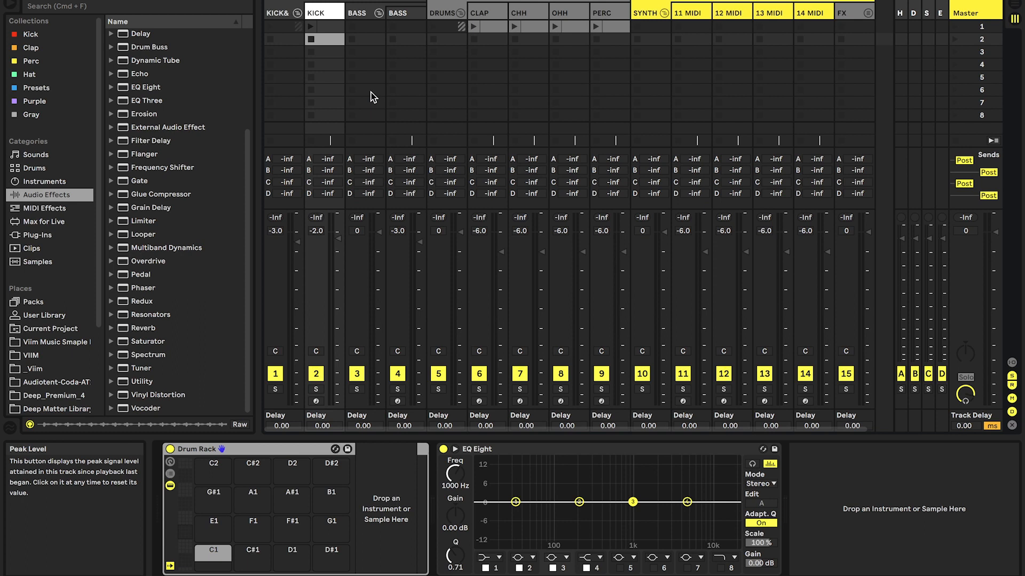
double_click(330, 27)
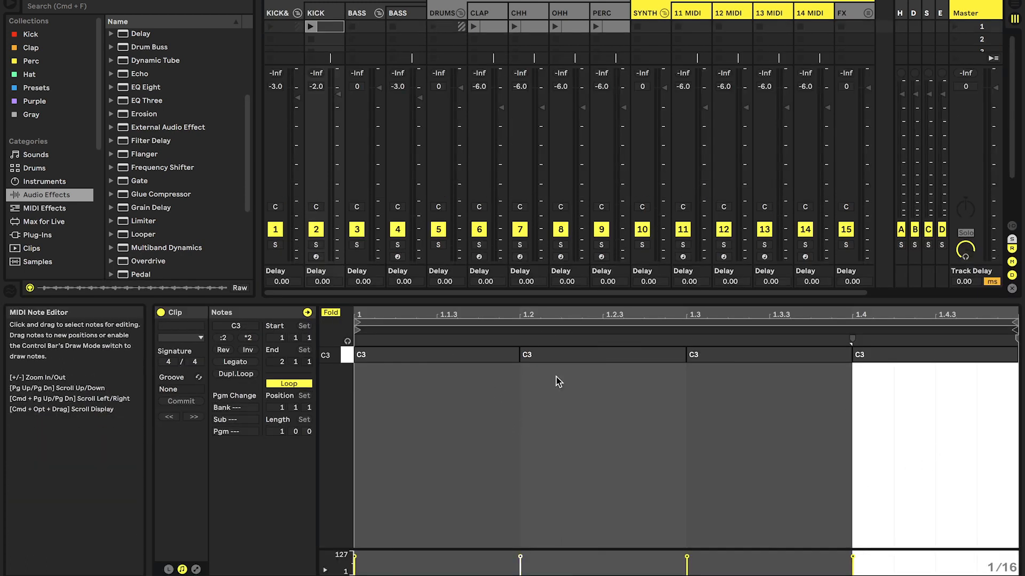
click(319, 13)
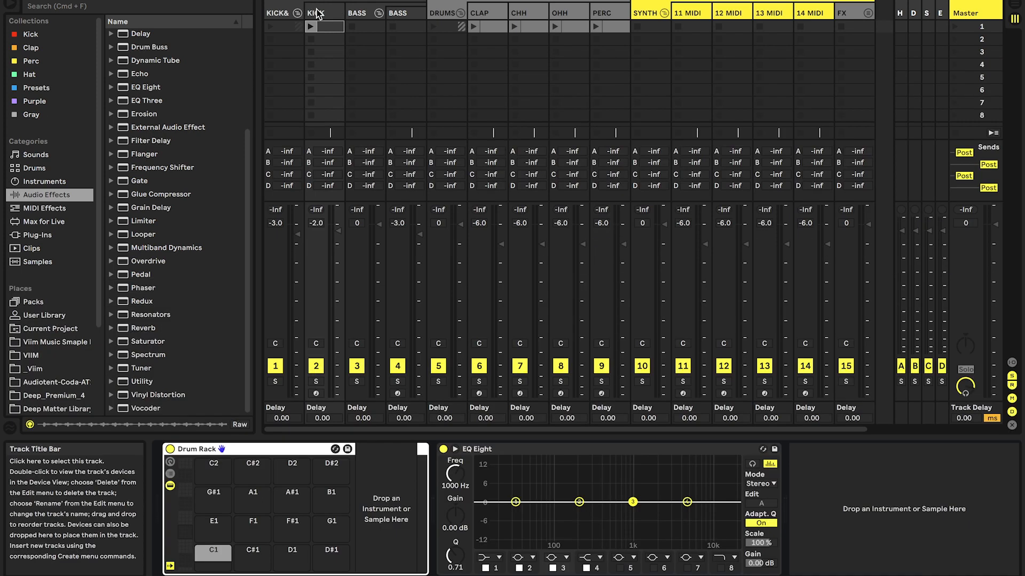
- On the kick and bass group, enable Comp FET-76 and examine the low and high cut bands of CLEAN EQ
click(283, 13)
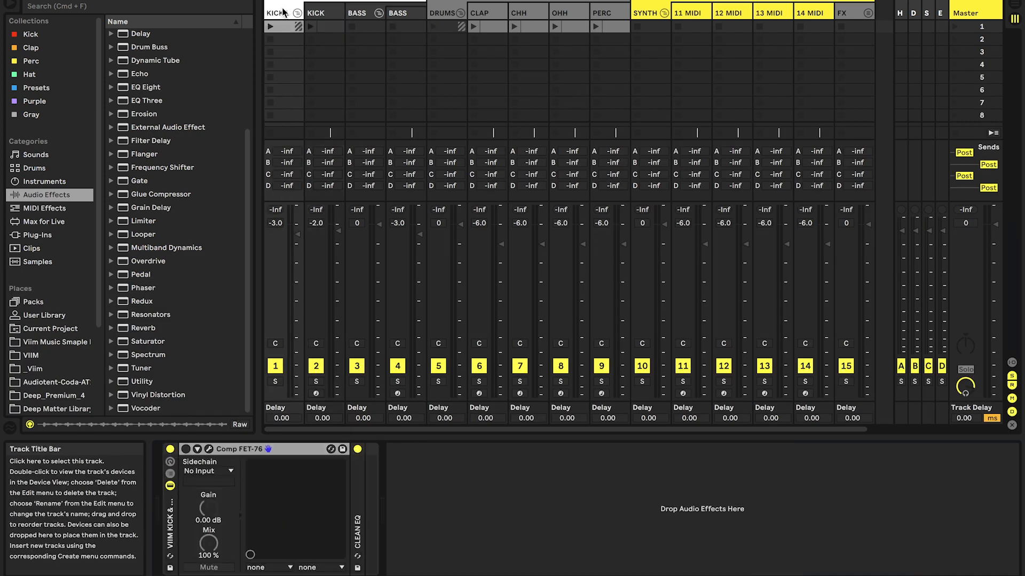
click(292, 458)
click(208, 448)
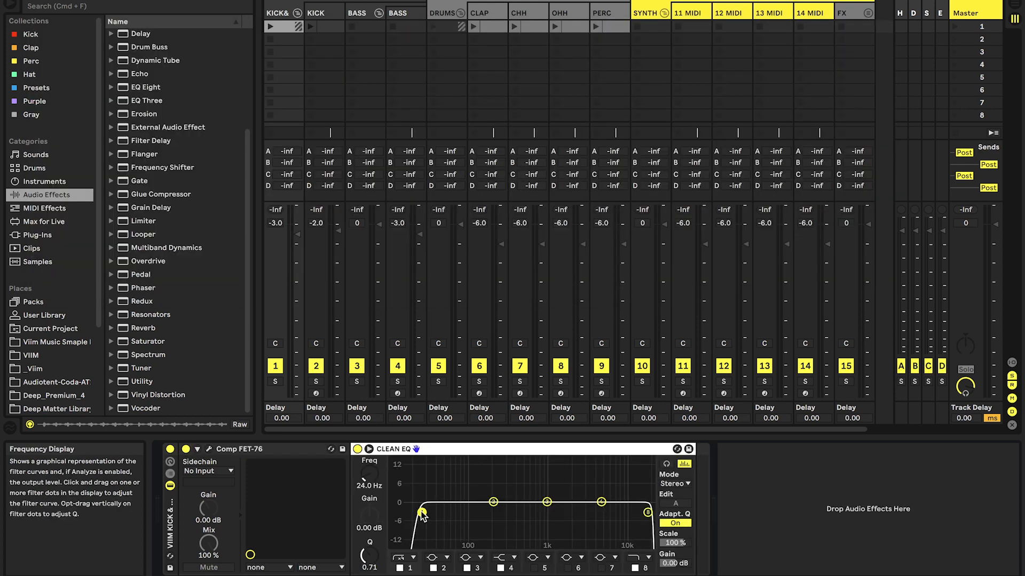
click(421, 511)
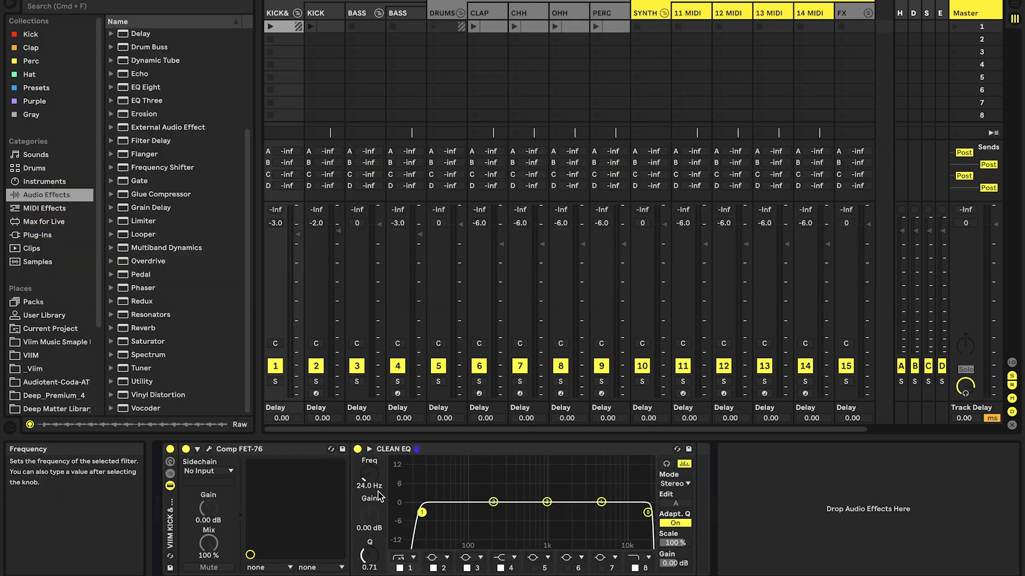
click(648, 513)
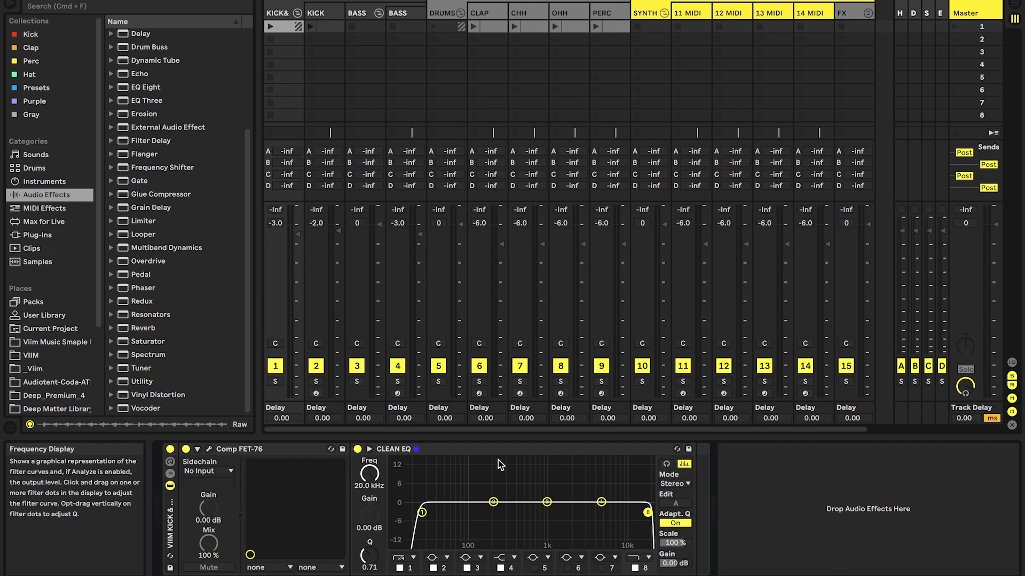
double_click(403, 452)
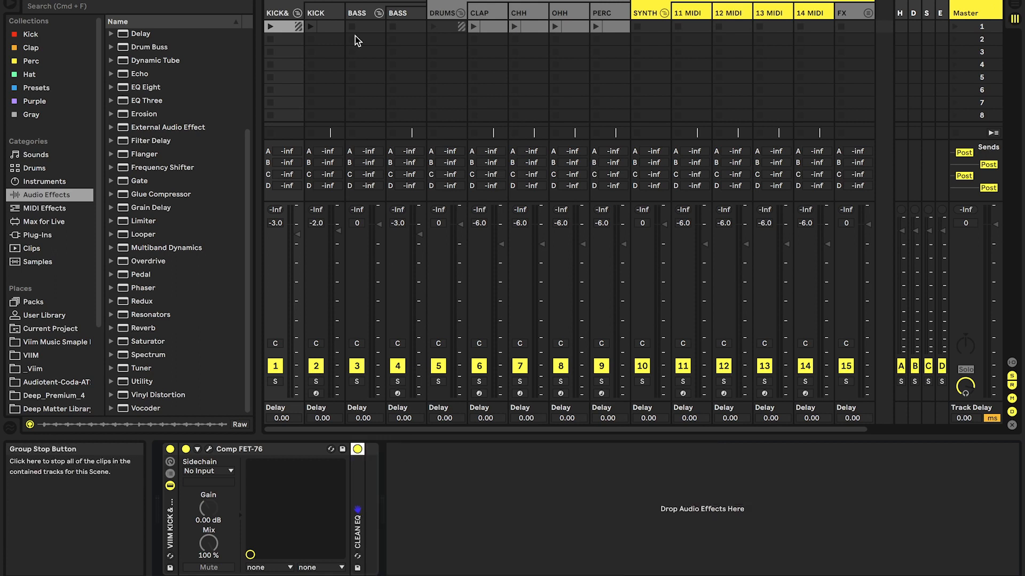
- Examine the filter curve of CLEAN EQ on the DRUMS group and collapse the device again
click(447, 14)
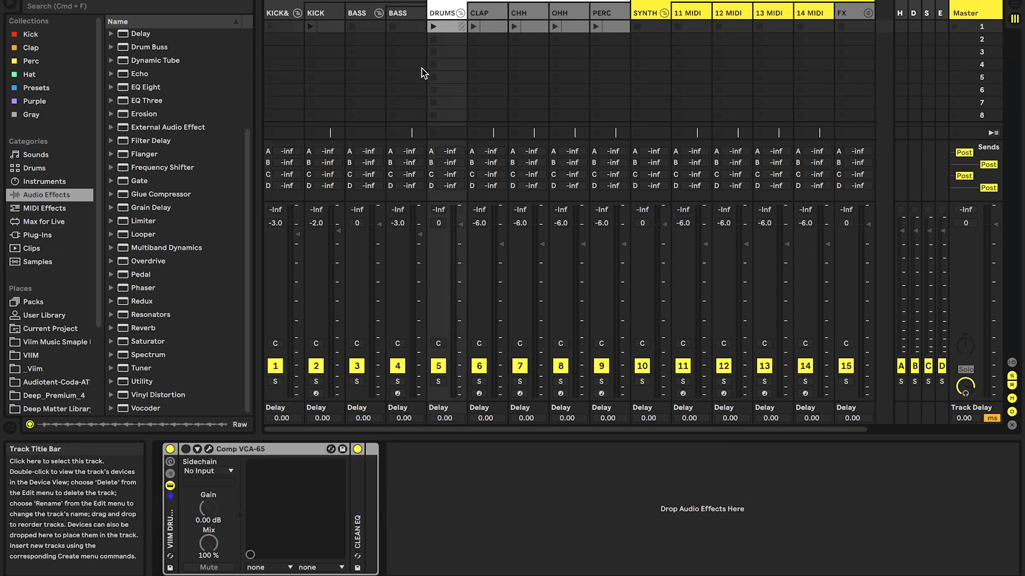
click(359, 503)
double_click(359, 502)
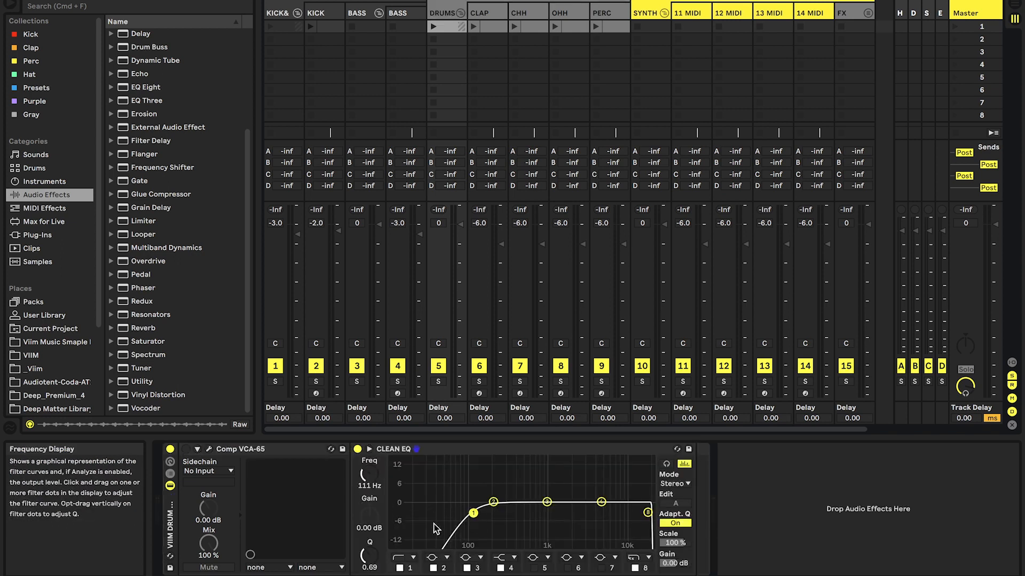
double_click(397, 449)
- Enable Comp VCA-65 on the DRUMS group and check its compressor settings in the plug-in window
click(209, 450)
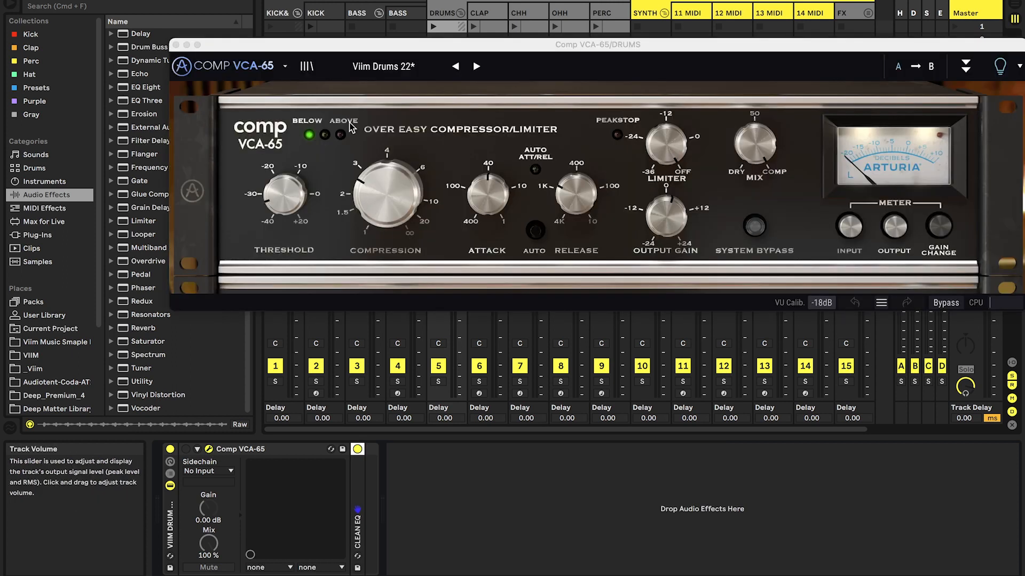
click(209, 449)
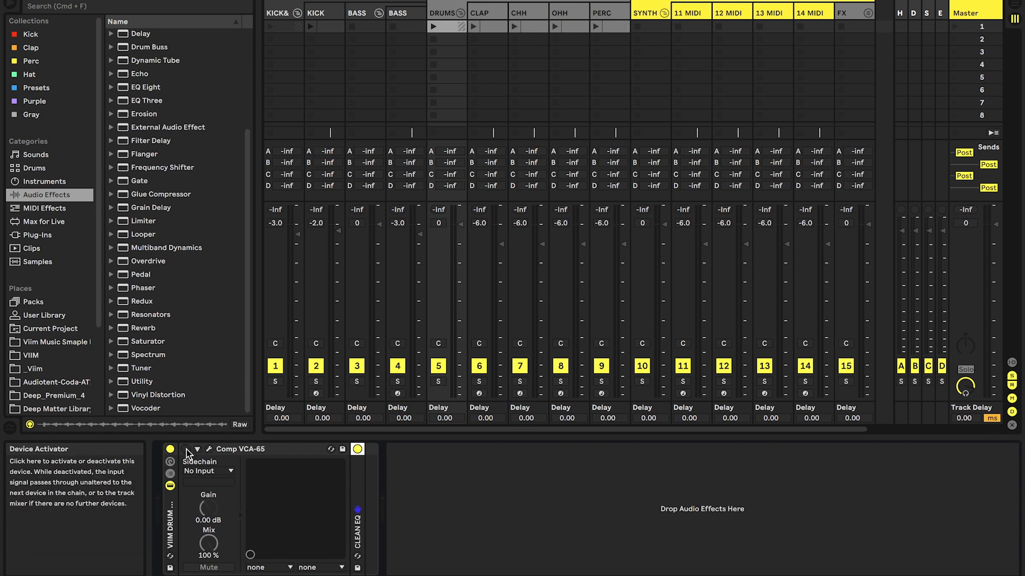
click(209, 449)
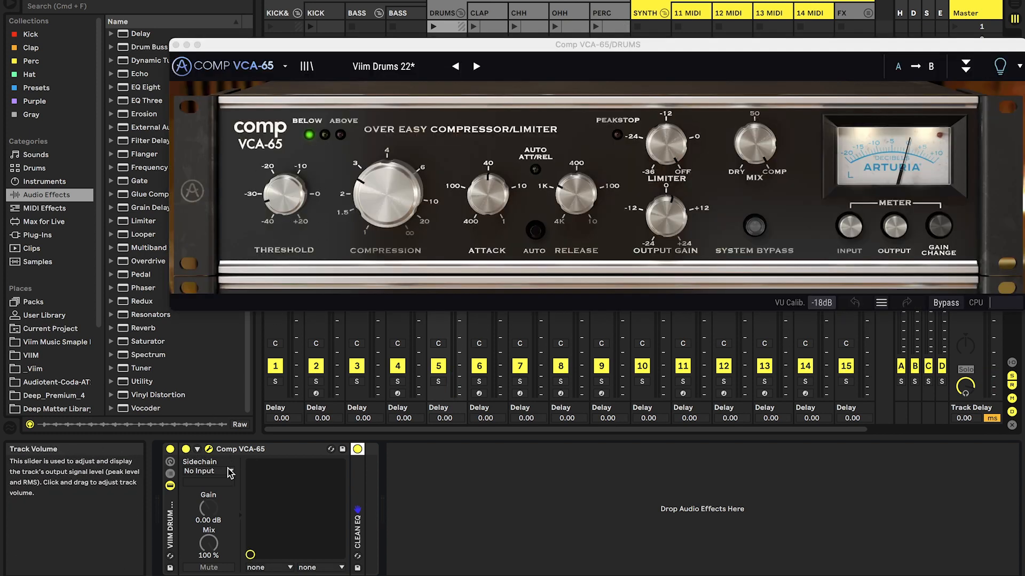
click(208, 449)
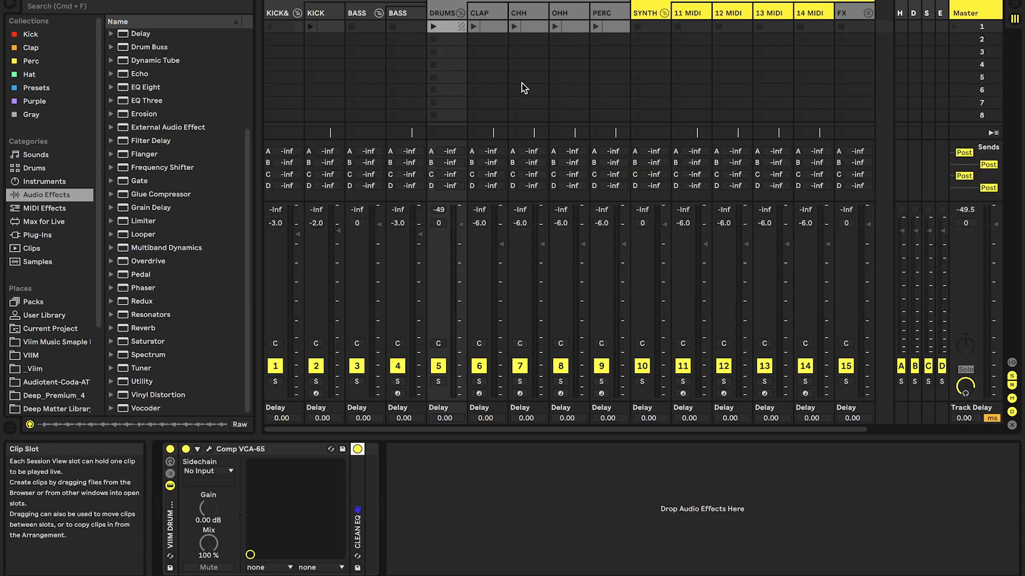
- Examine the clip patterns of the CLAP, CHH, OHH and PERC tracks and the Drum Racks on OHH and PERC
double_click(500, 31)
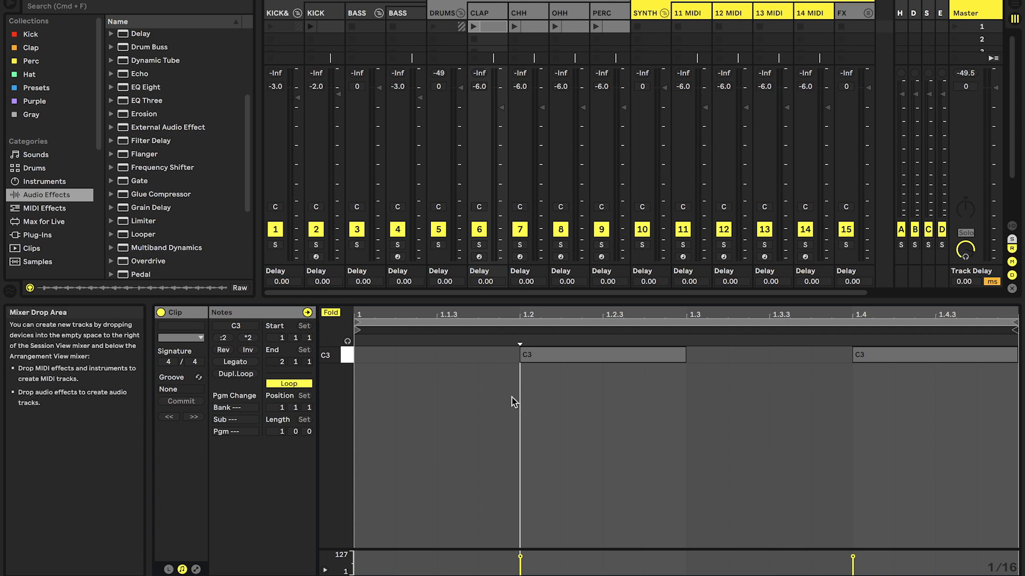
click(534, 28)
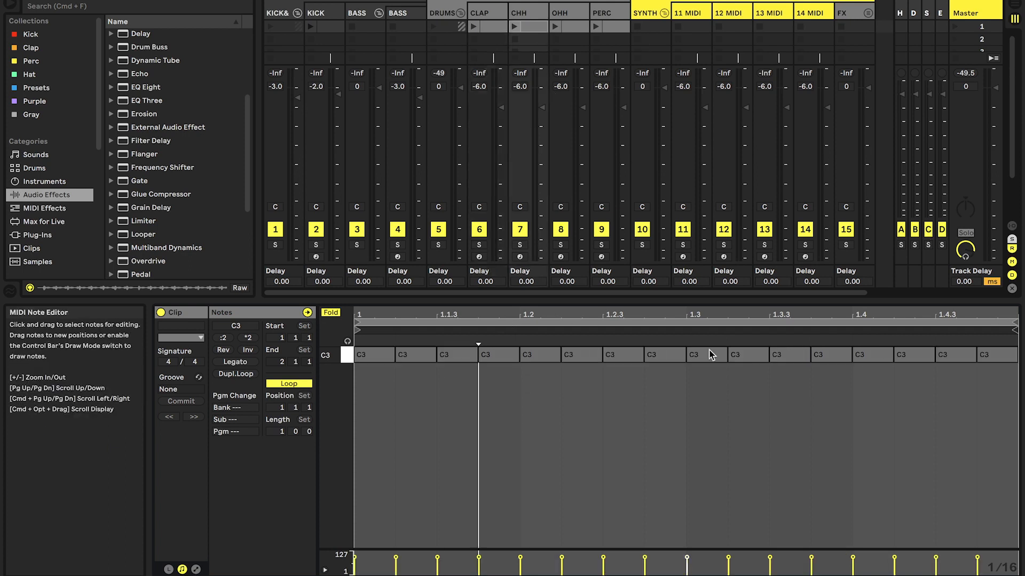
click(572, 27)
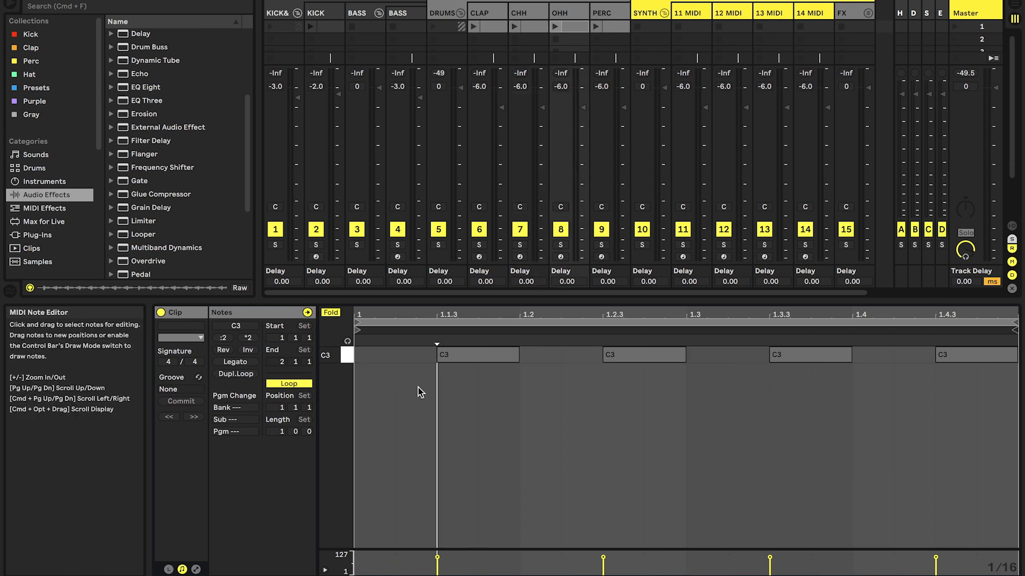
double_click(568, 10)
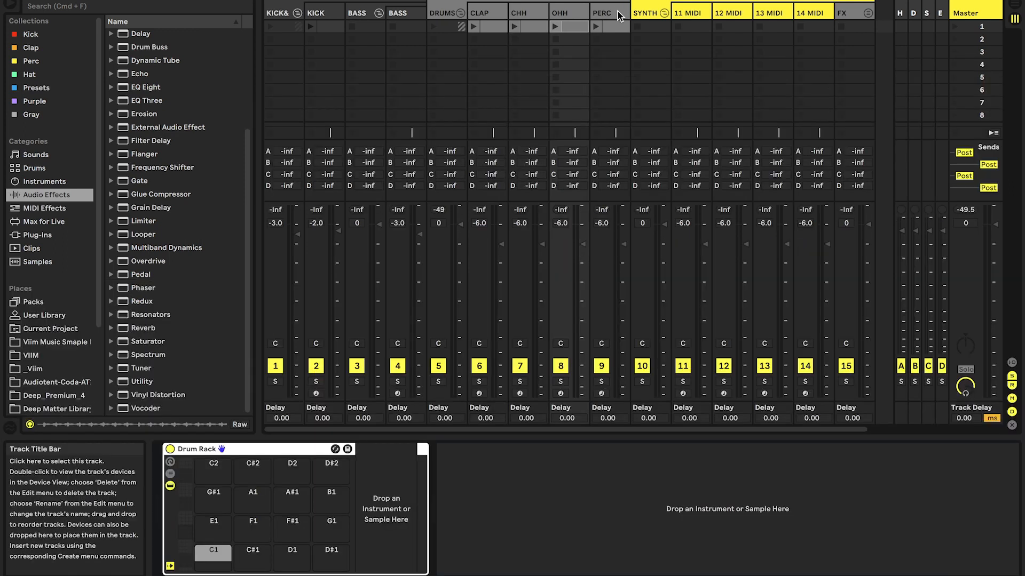
double_click(617, 25)
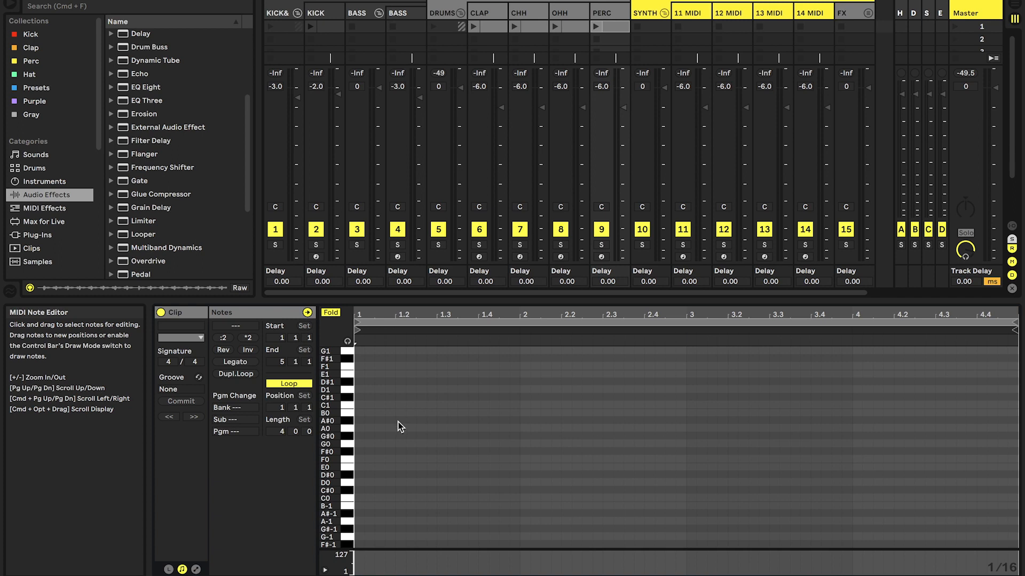
double_click(613, 11)
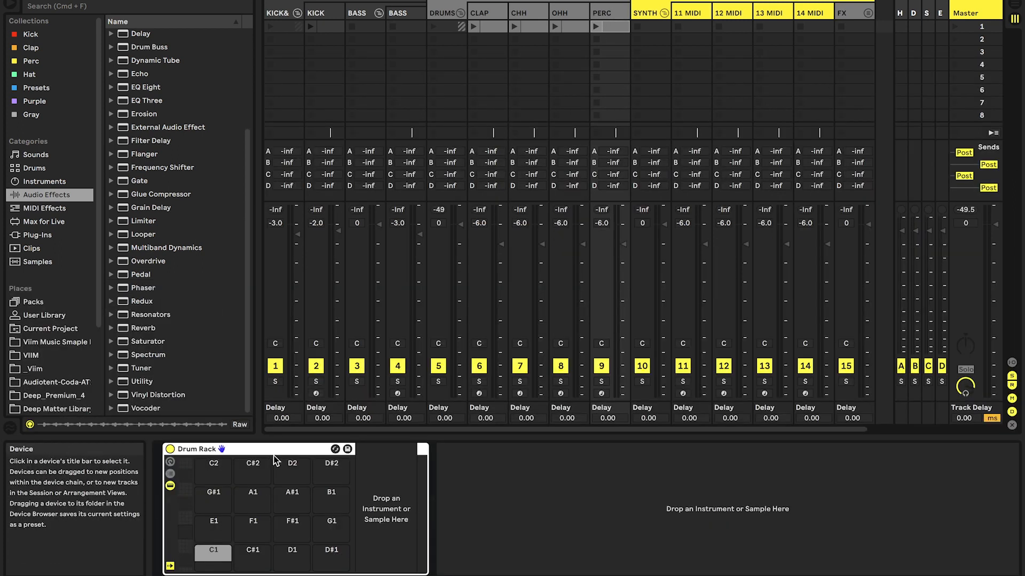
- Examine the device chains of MIDI tracks 11 to 14 in the SYNTH group
click(694, 15)
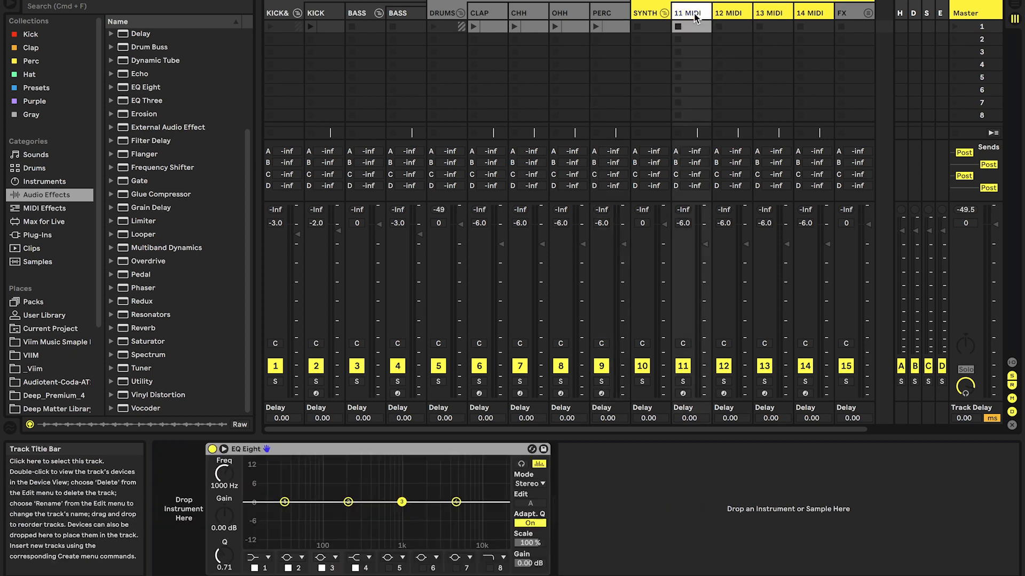
click(744, 14)
click(788, 13)
click(824, 14)
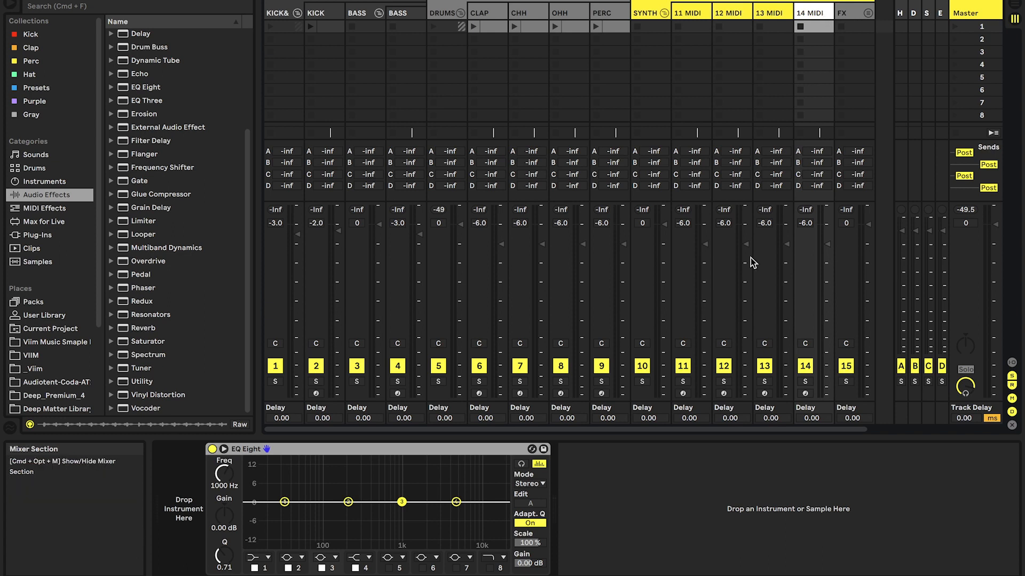
- Fold the kick and bass group and the DRUMS group to hide their contained tracks
click(704, 244)
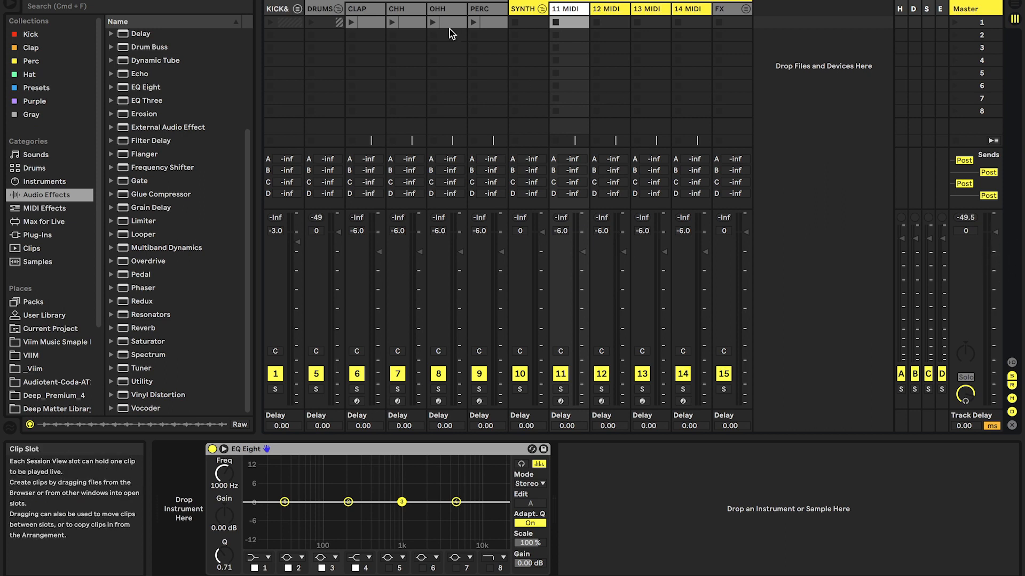
click(339, 9)
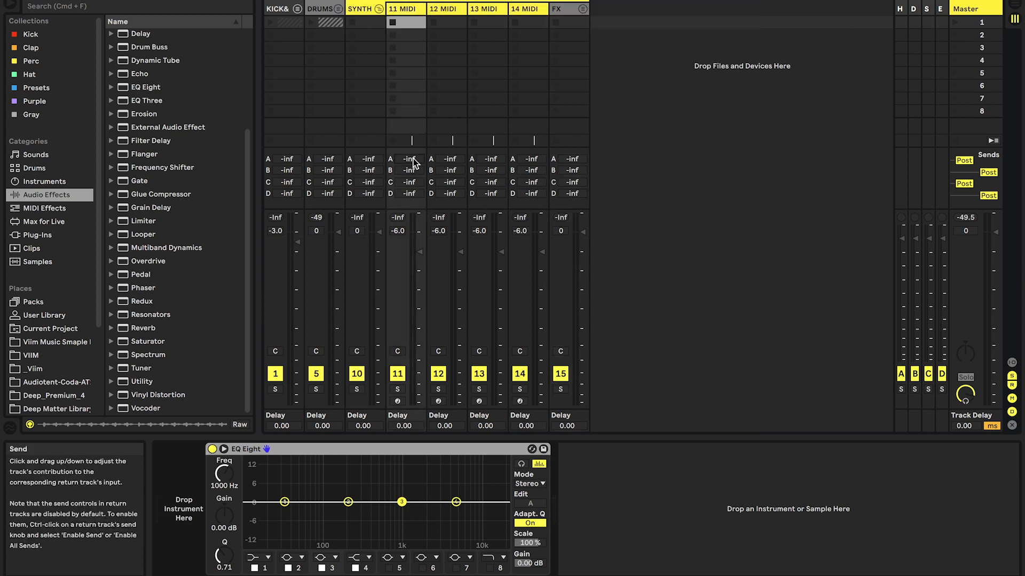
- Try adjusting send A on the 11 MIDI track and undo the send changes
drag(417, 162, 416, 182)
key(super+z)
key(super+z)
key(super+z)
key(super+z)
- Examine the ValhallaVintageVerb settings on the A-HALL return track and close the plug-in window
click(910, 19)
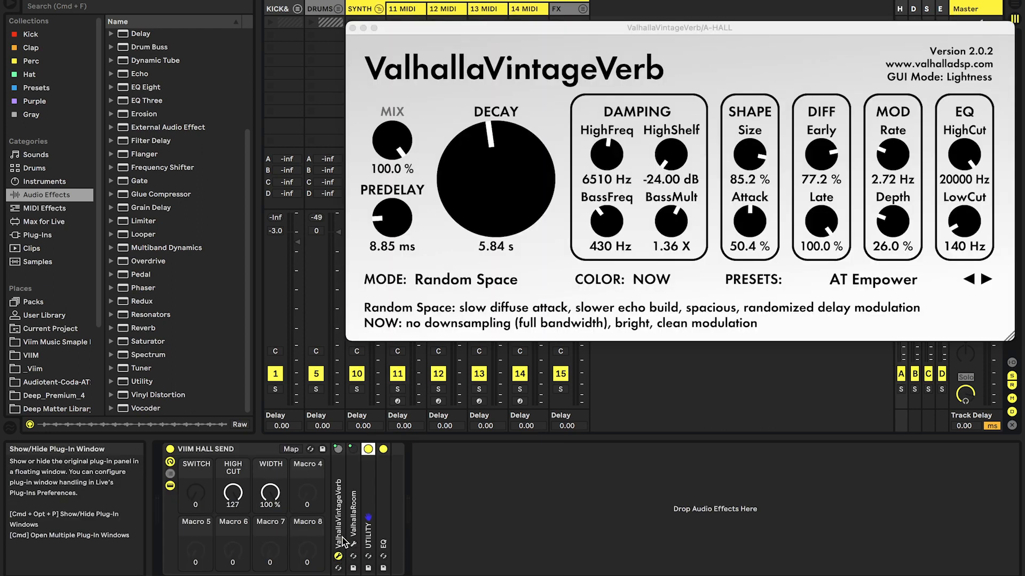
click(338, 556)
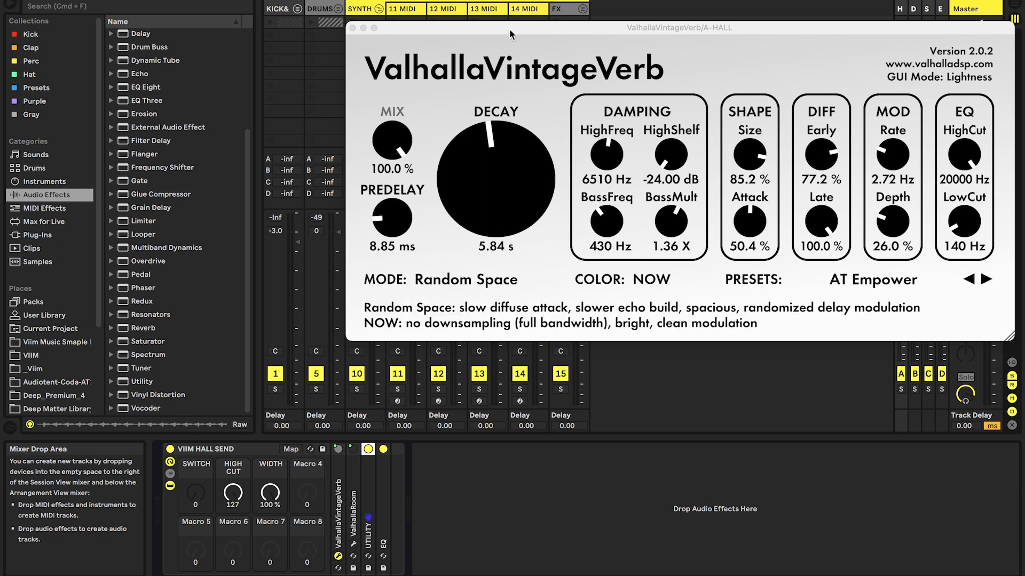
click(352, 28)
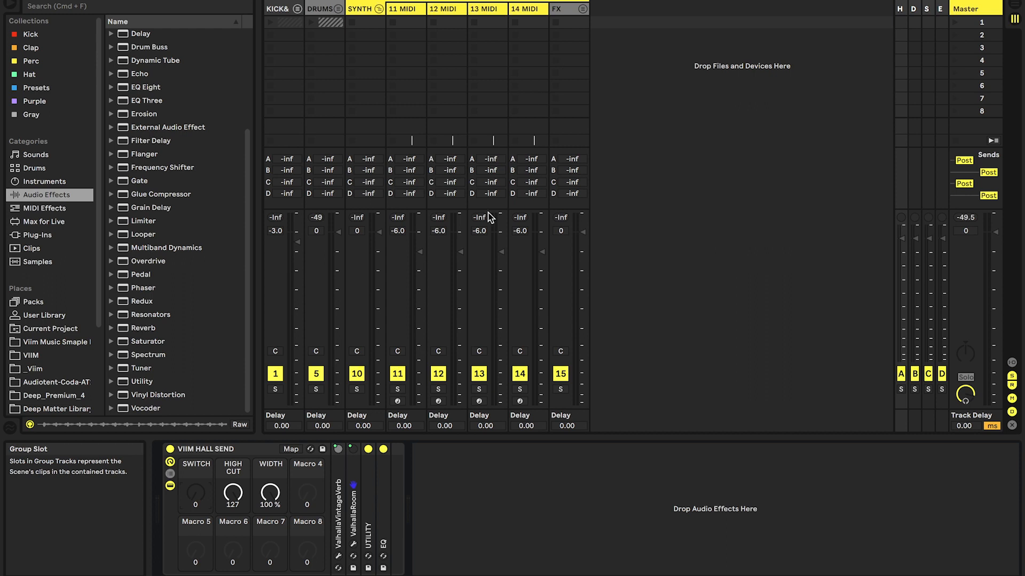
- Try the VIIM HALL SEND rack's SWITCH macro at 127 and back at 0, and test HIGH CUT while viewing ValhallaVintageVerb
drag(195, 492, 196, 470)
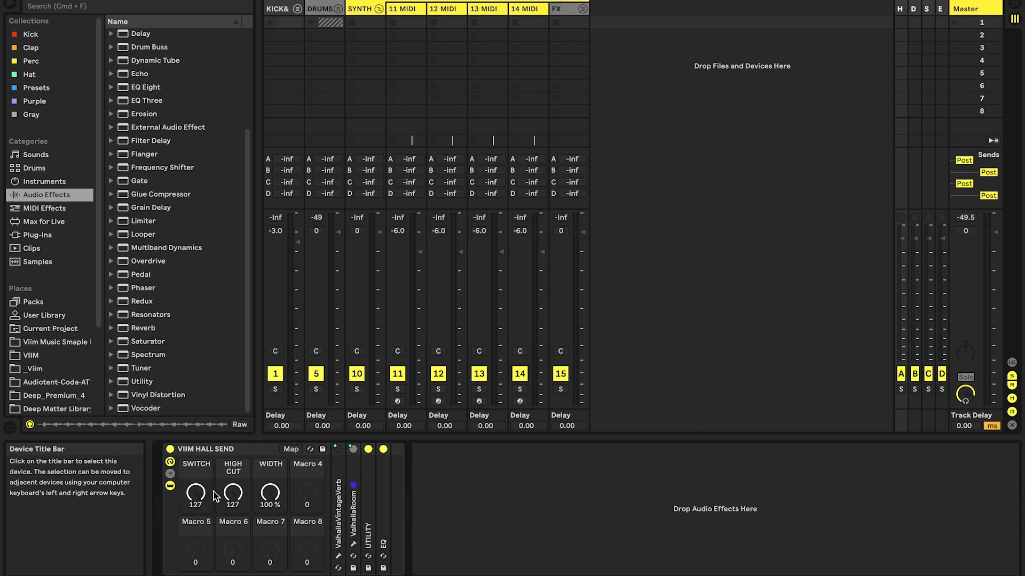
drag(195, 475, 194, 491)
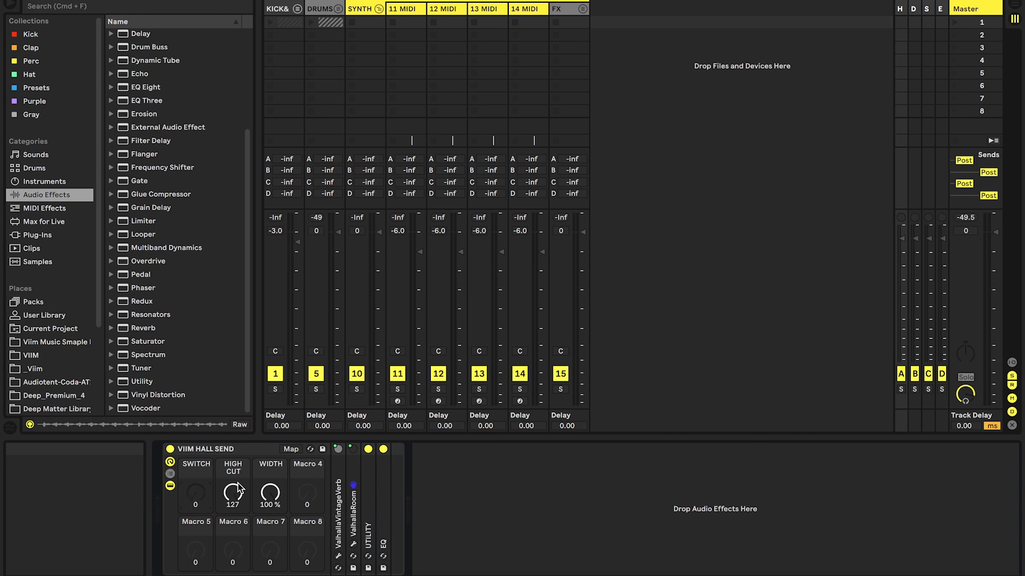
double_click(342, 490)
click(361, 449)
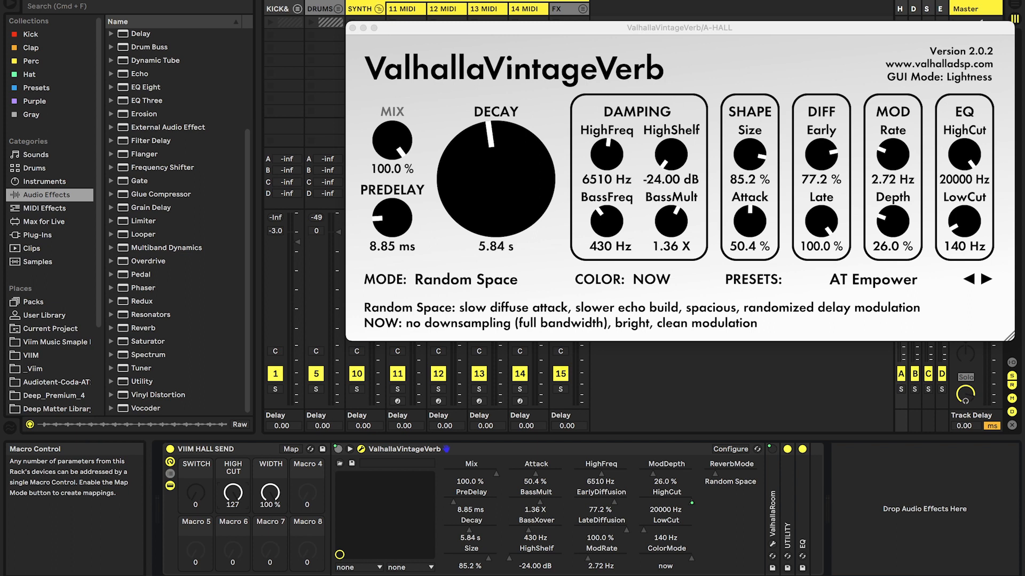
drag(232, 492, 224, 459)
click(361, 450)
double_click(388, 448)
- Try lowering band 4 of the hall rack's EQ, undo it, and inspect band 1 before collapsing the device
double_click(387, 459)
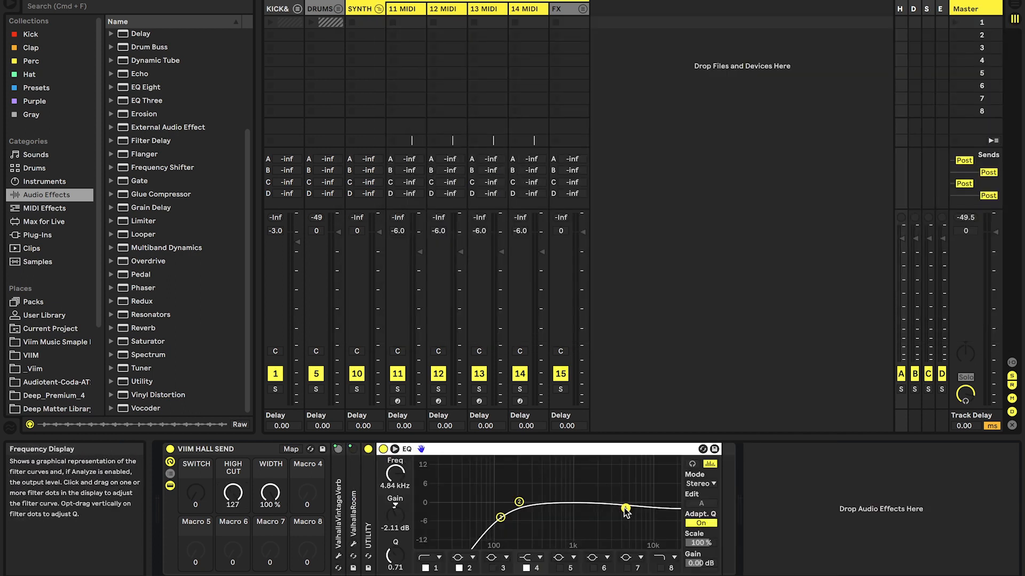
drag(626, 509, 625, 514)
key(super+z)
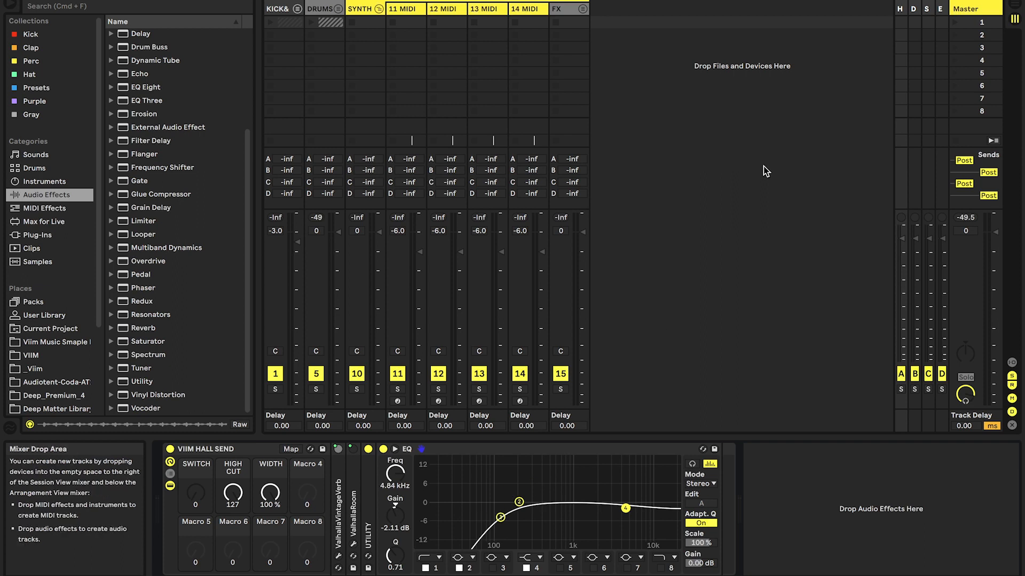
click(501, 518)
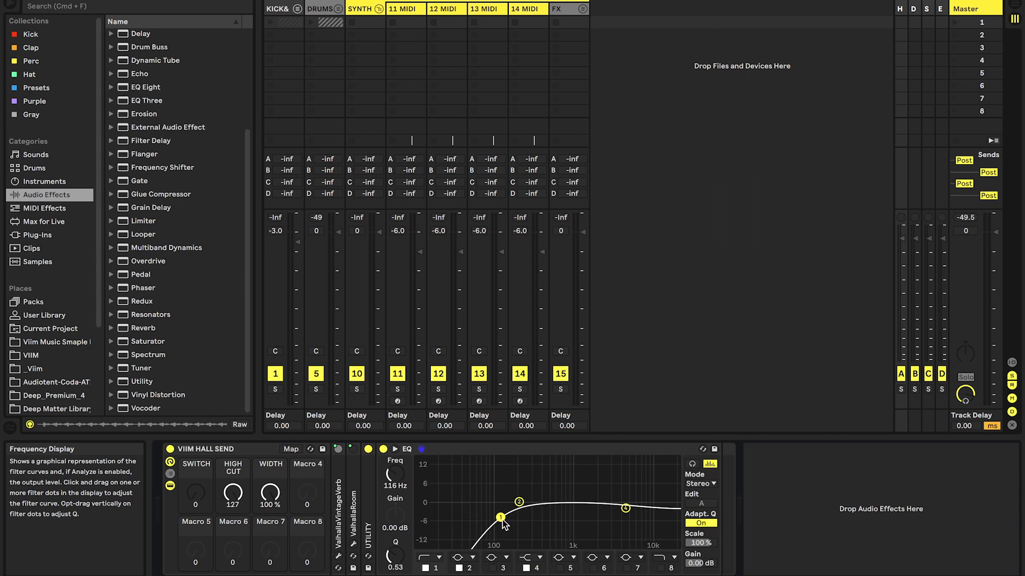
click(433, 453)
double_click(433, 453)
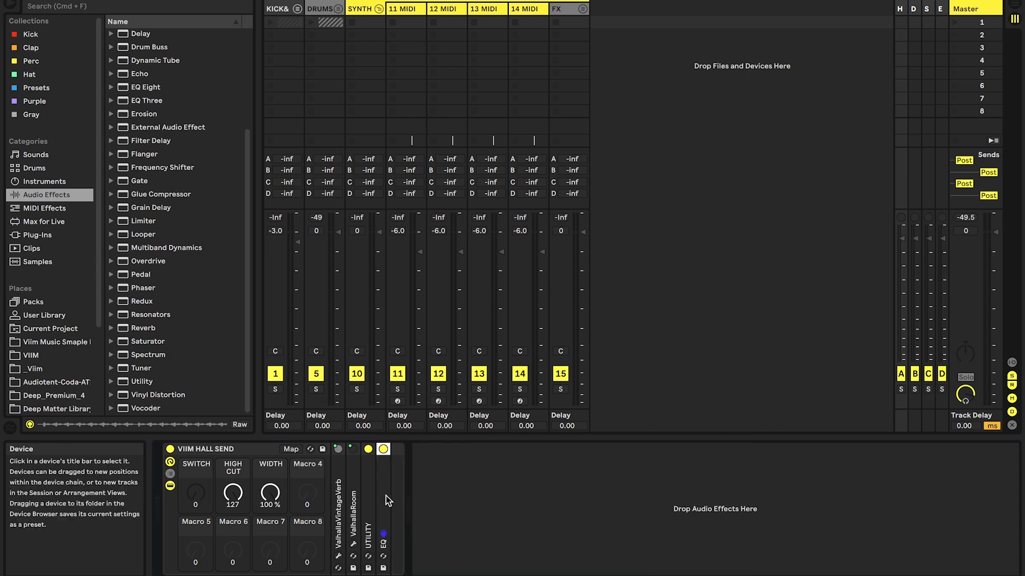
- Inspect the hall rack's UTILITY device and WIDTH macro, and examine the SWITCH and WIDTH macros of the VIIM DRUM SEND rack
double_click(367, 490)
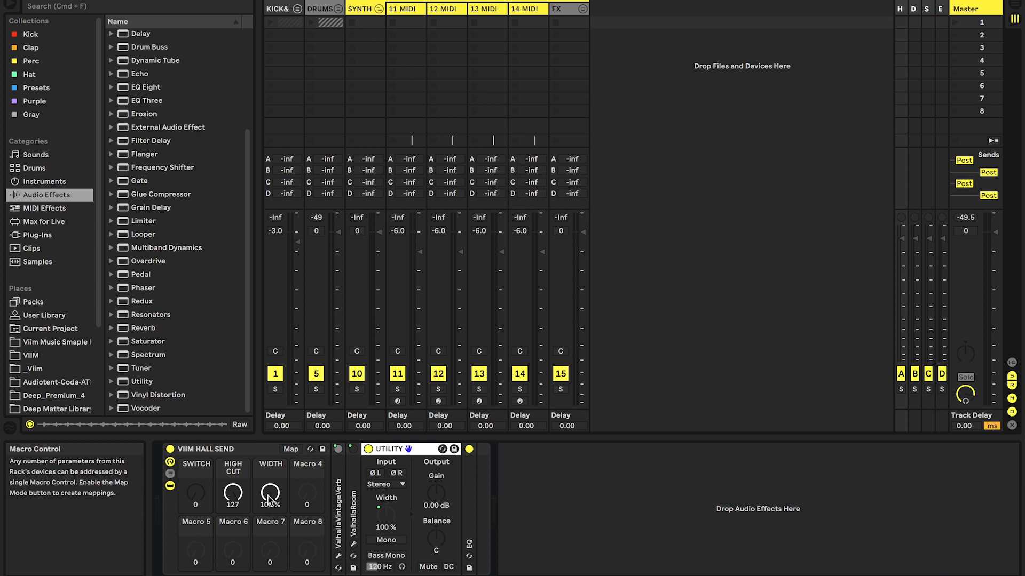
click(271, 467)
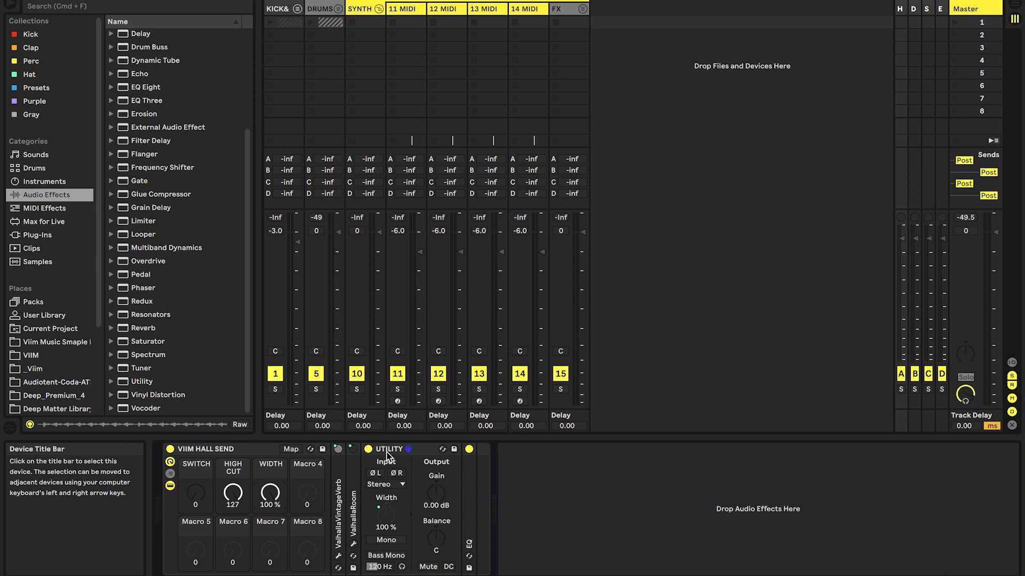
mouse_move(271, 495)
mouse_down()
mouse_move(271, 517)
mouse_move(271, 495)
mouse_up()
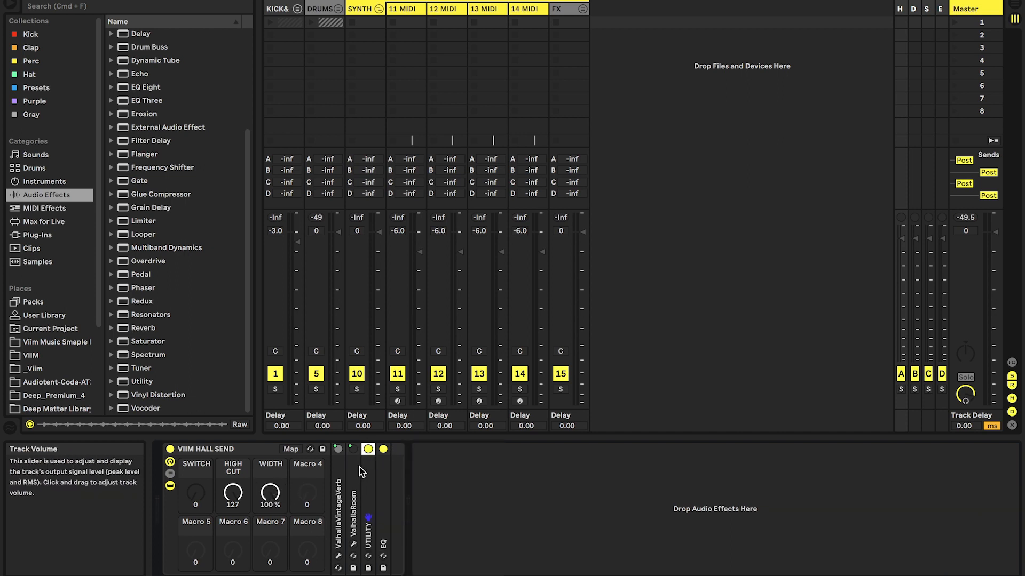
click(914, 12)
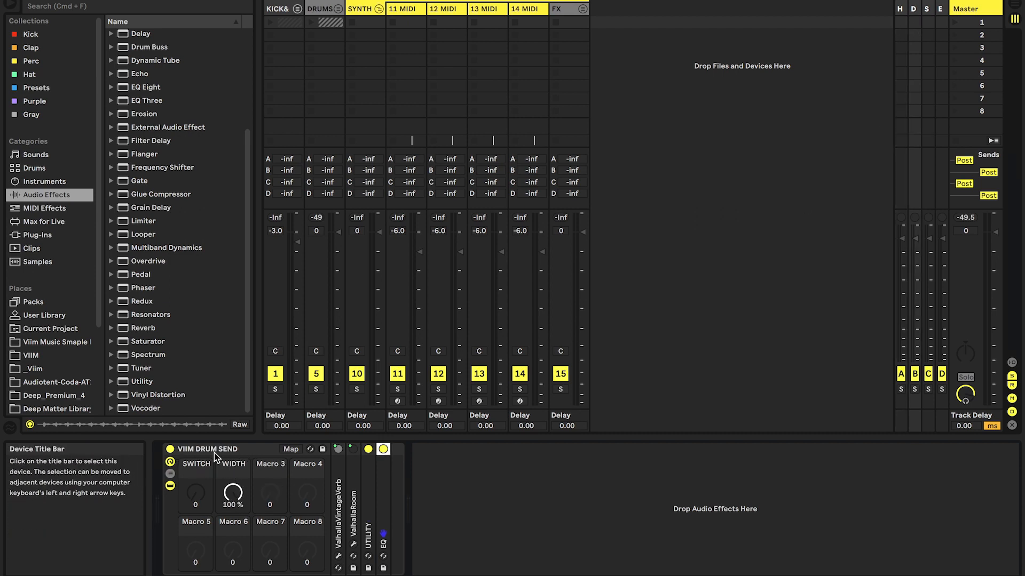
drag(197, 495, 238, 491)
- Examine the ValhallaShimmer and EQ settings in the VIIM SHIMMER SEND rack, closing the plug-in window and collapsing the EQ
click(927, 11)
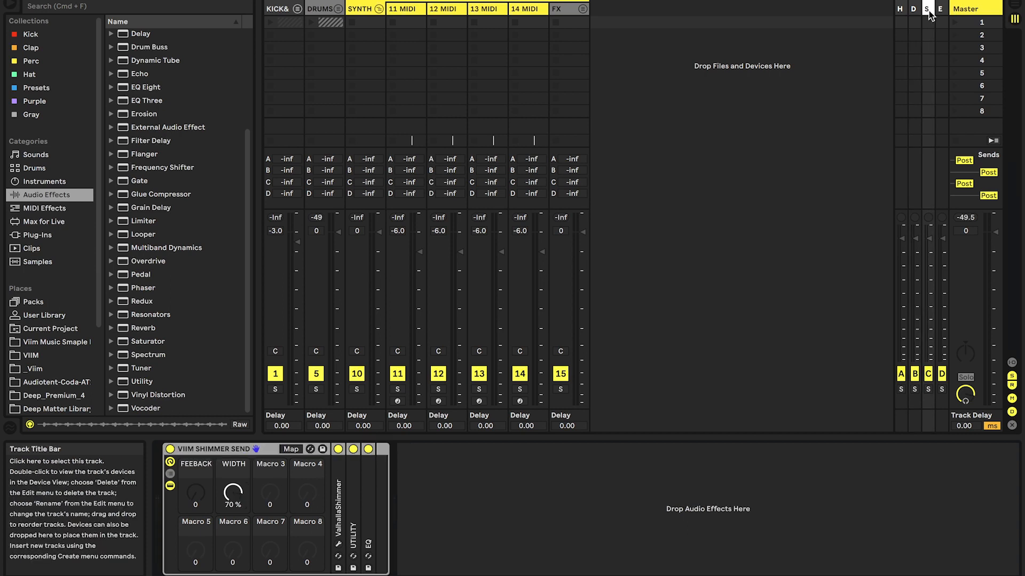
click(344, 500)
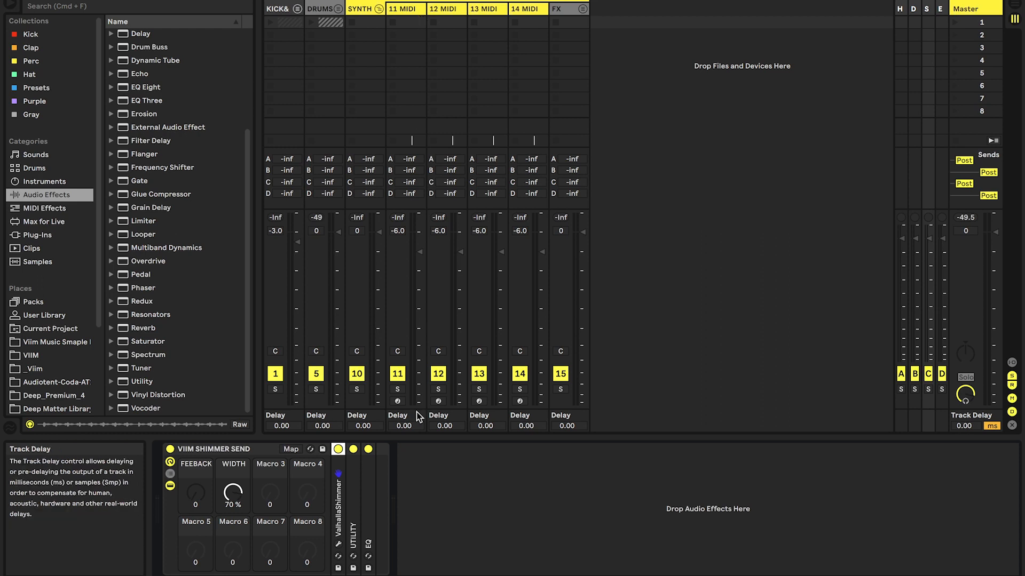
click(339, 544)
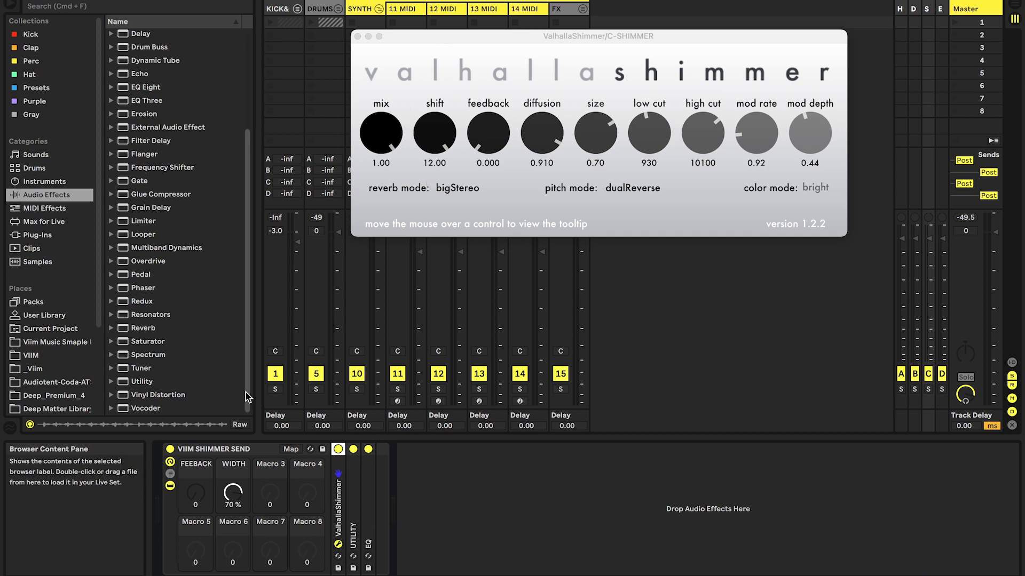
click(358, 36)
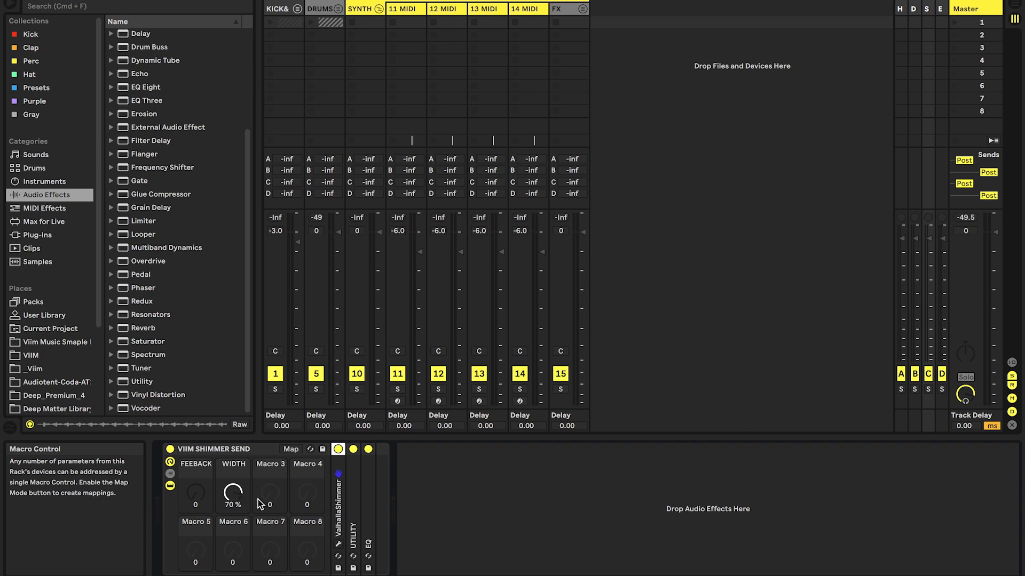
double_click(368, 541)
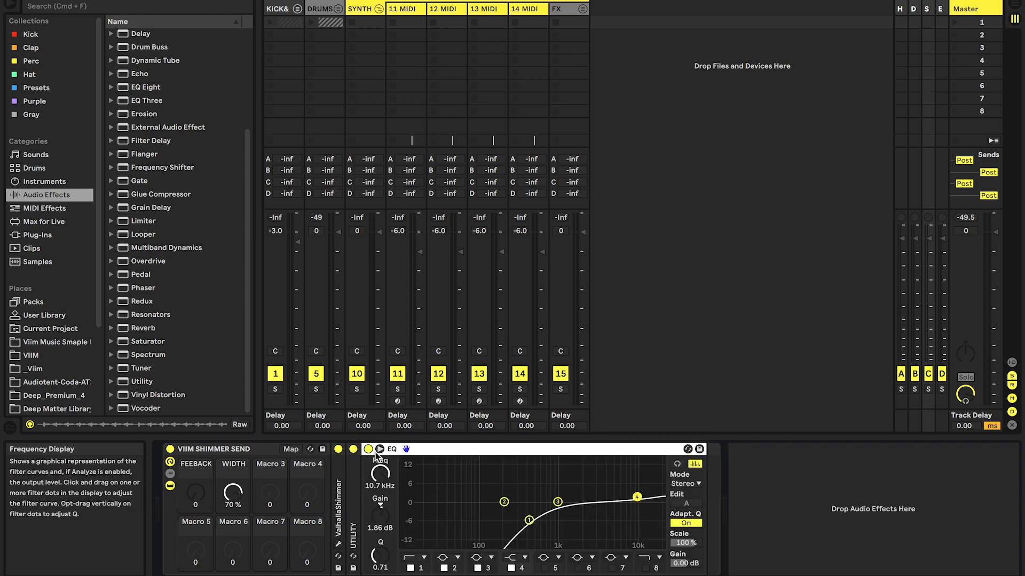
double_click(404, 447)
- Compare the LOW ECHO and HIGH ECHO devices in the VIIM ECHO SEND rack, collapse them, and check the WIDTH macro
click(941, 9)
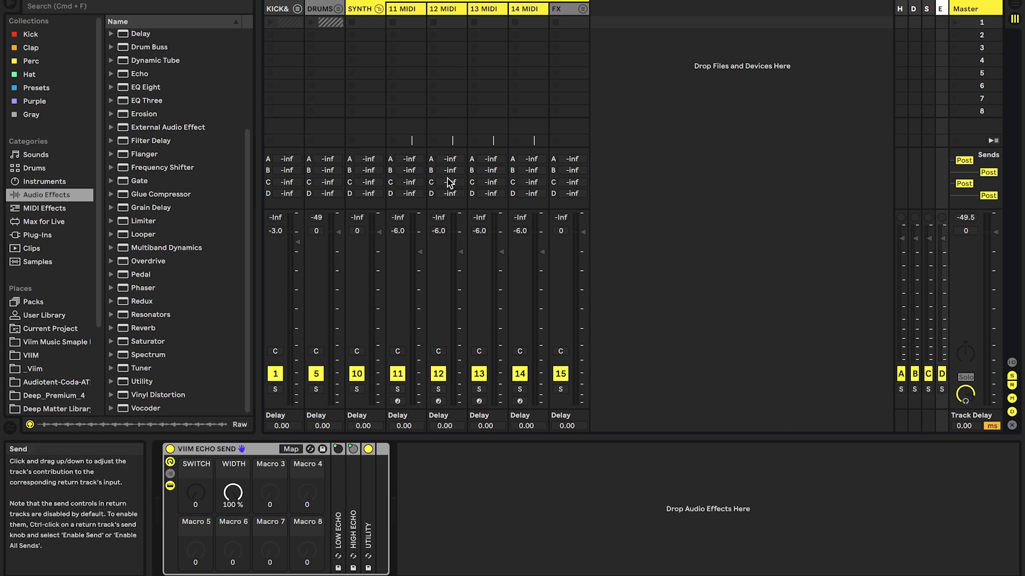
click(348, 495)
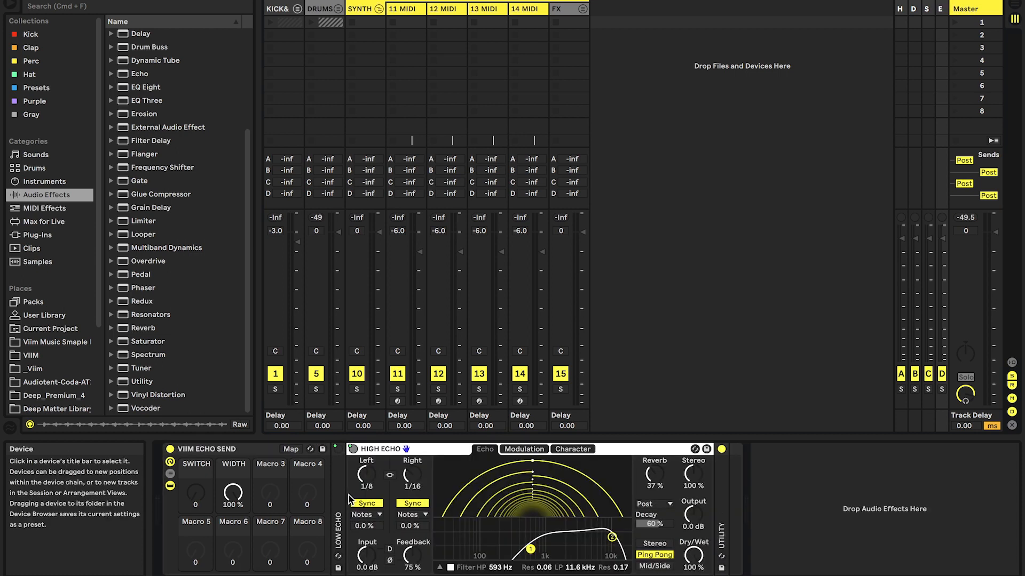
double_click(340, 495)
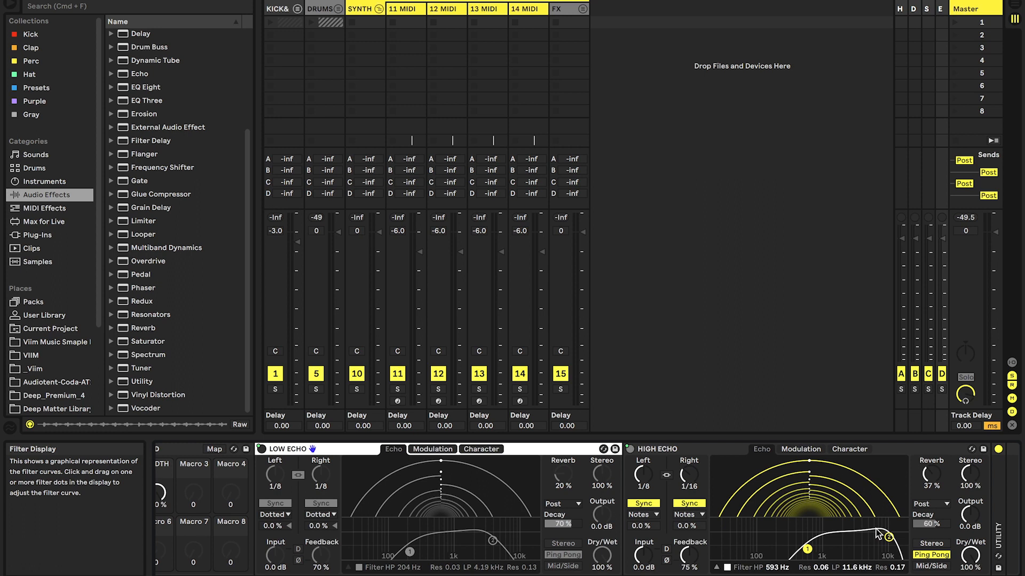
click(888, 537)
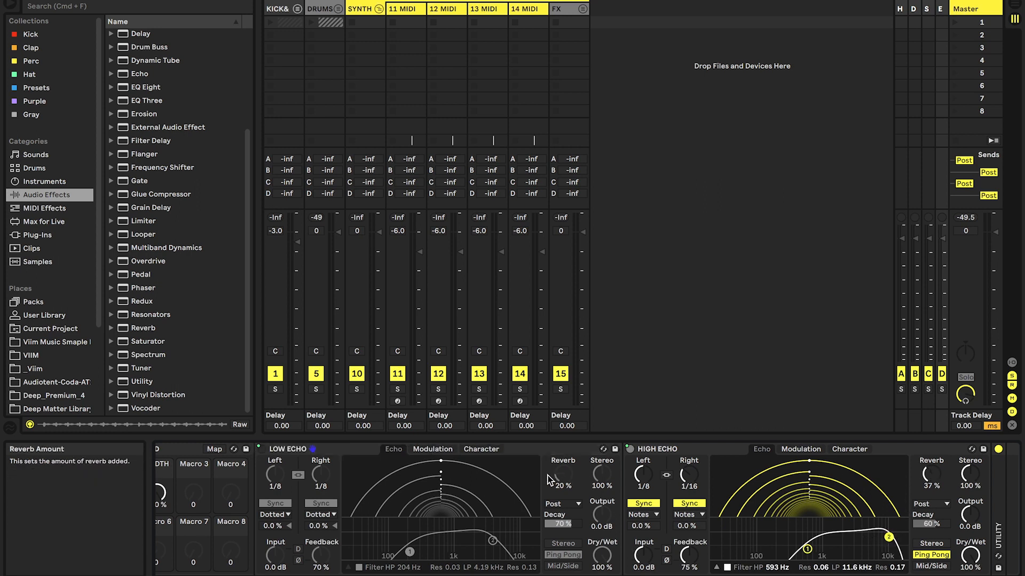
scroll(474, 550, left, 2)
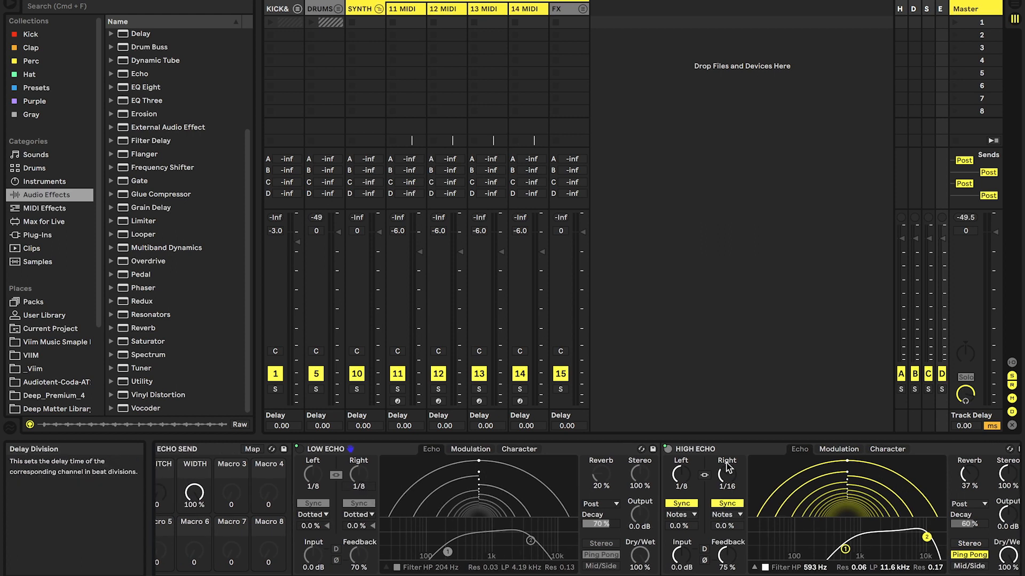
alt+double_click(701, 450)
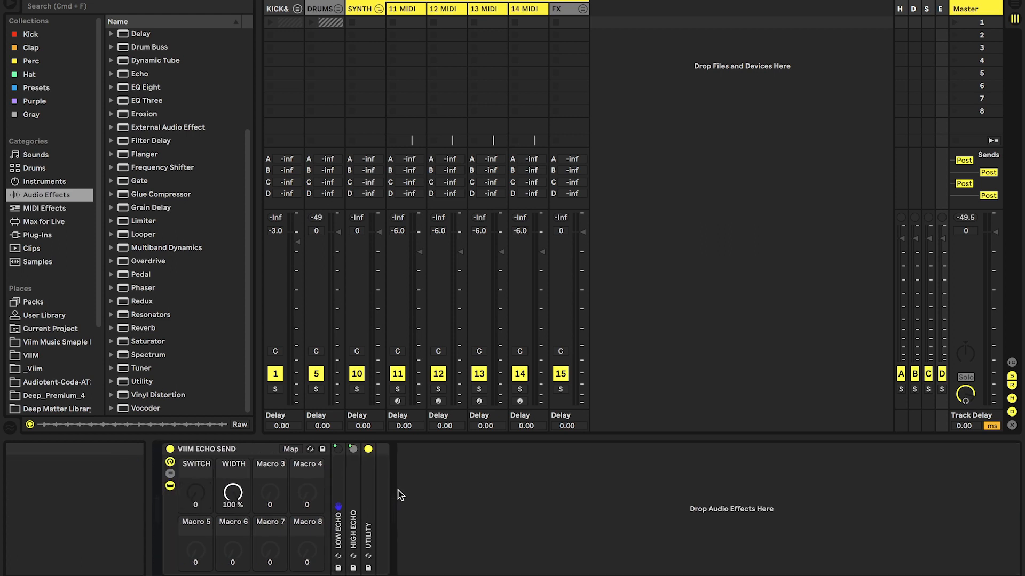
drag(233, 492, 232, 560)
- Try the MONO macro of the Master track's VIIM MASTER METERING rack at 127 and back at 0 while viewing UTILITY
click(968, 9)
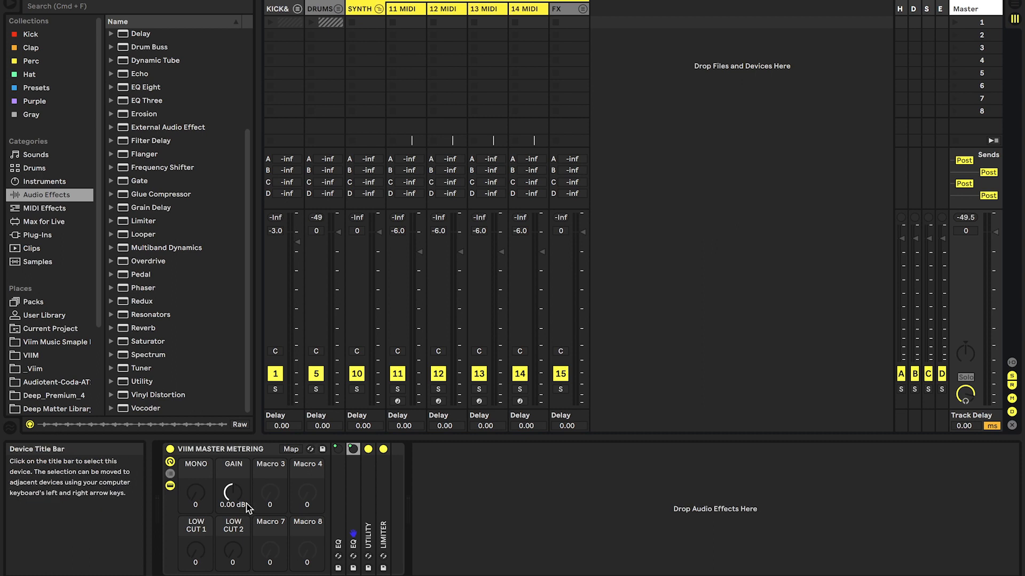
click(218, 449)
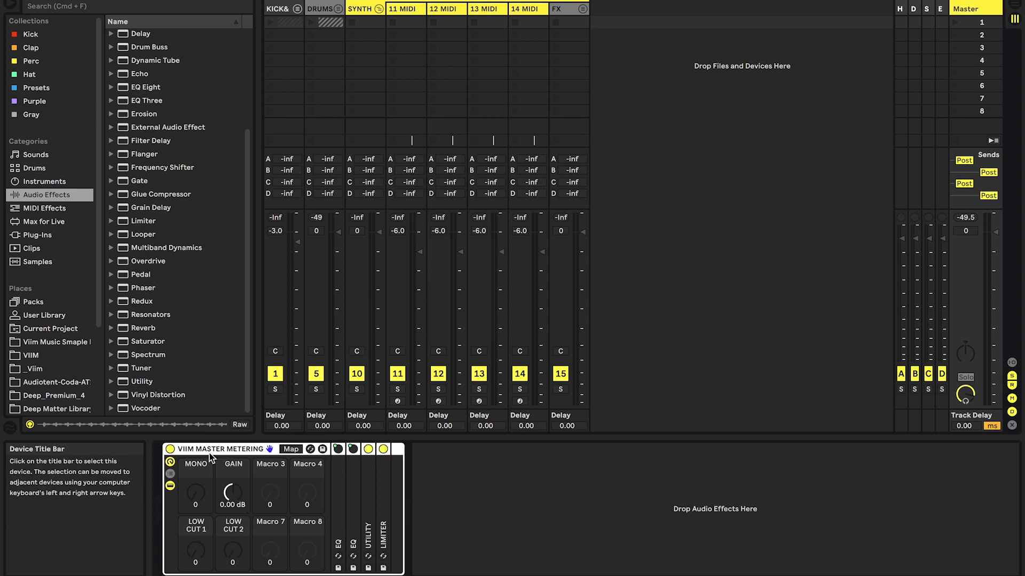
drag(201, 499, 199, 534)
double_click(369, 501)
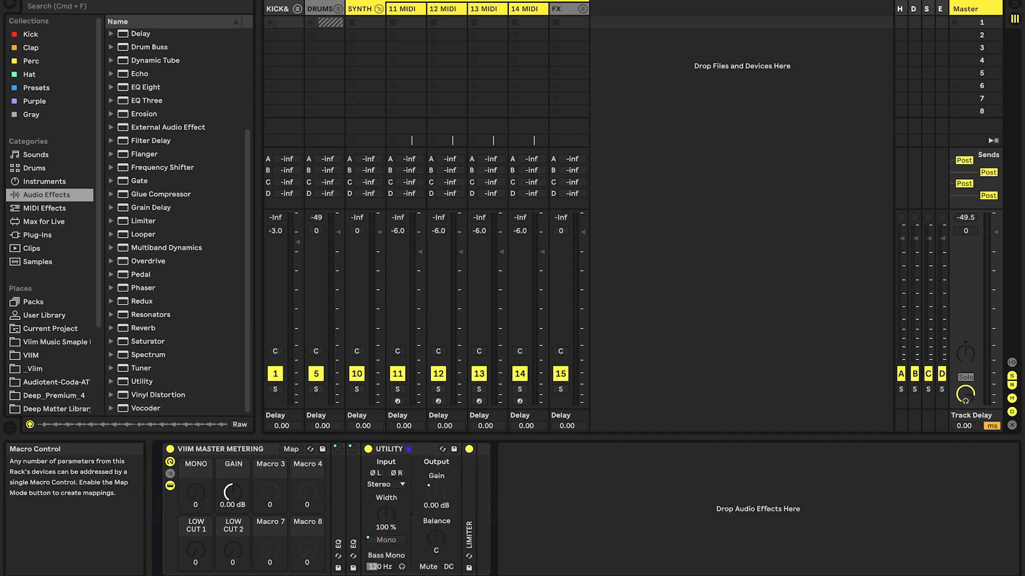
mouse_move(197, 494)
mouse_down()
mouse_move(198, 460)
mouse_move(198, 496)
mouse_up()
drag(196, 487, 195, 453)
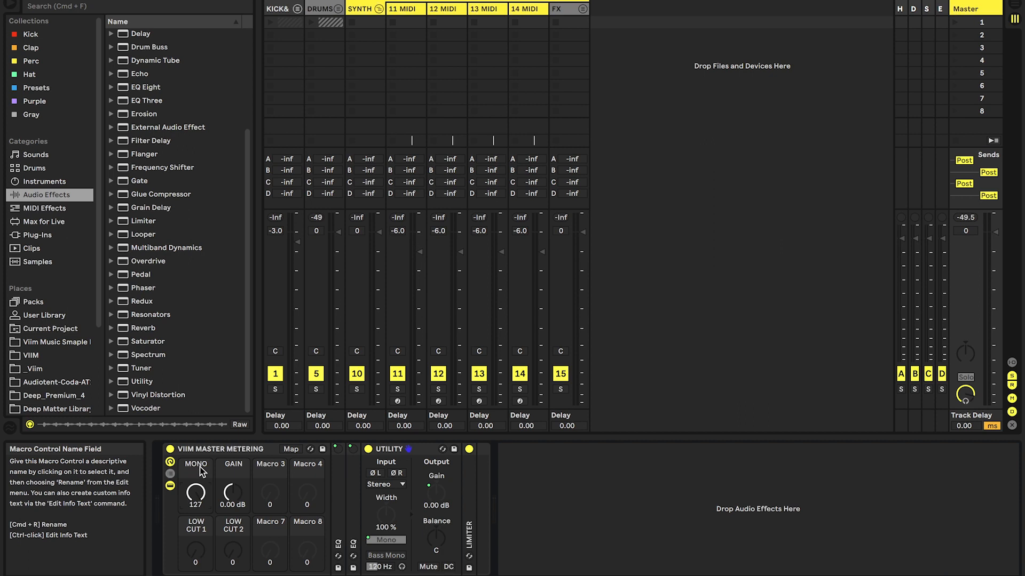
drag(192, 490, 192, 558)
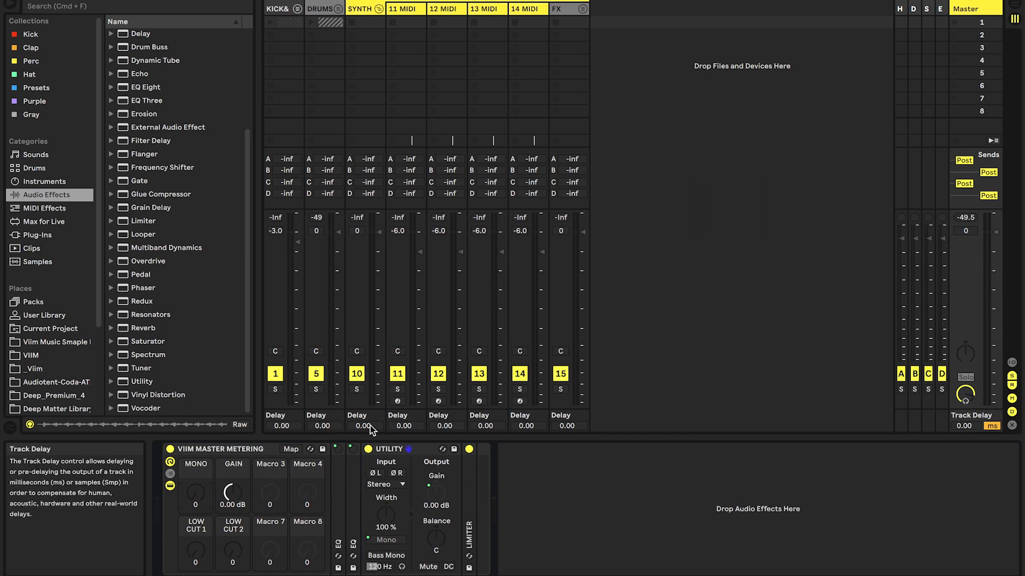
- Test the metering rack's GAIN macro, reset it to 0.00 dB, and collapse UTILITY
drag(236, 500, 237, 500)
double_click(237, 496)
double_click(387, 451)
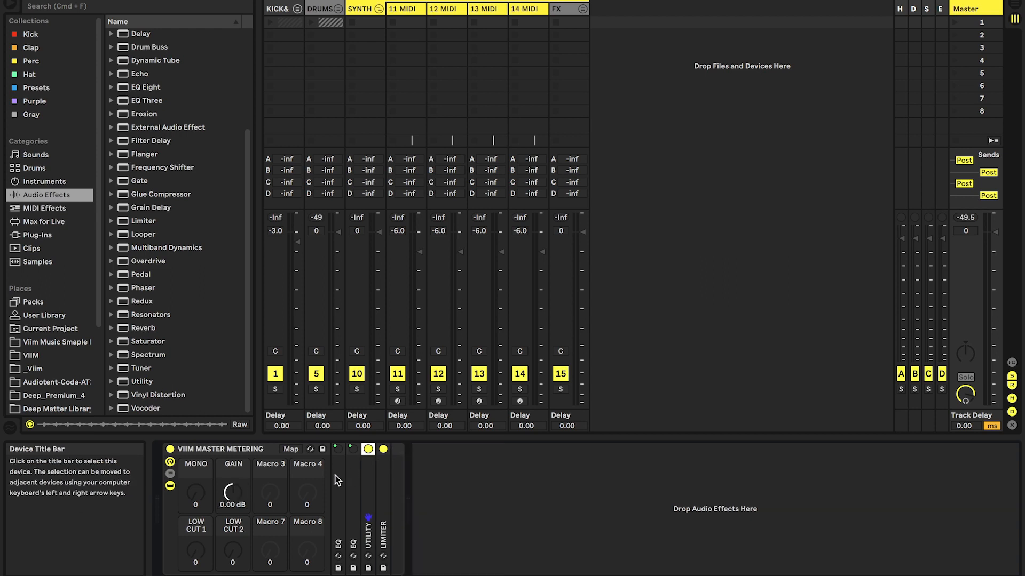
- Inspect the metering rack's first EQ, and try LOW CUT 2 at 127 and back at 0 with the second EQ expanded
double_click(338, 538)
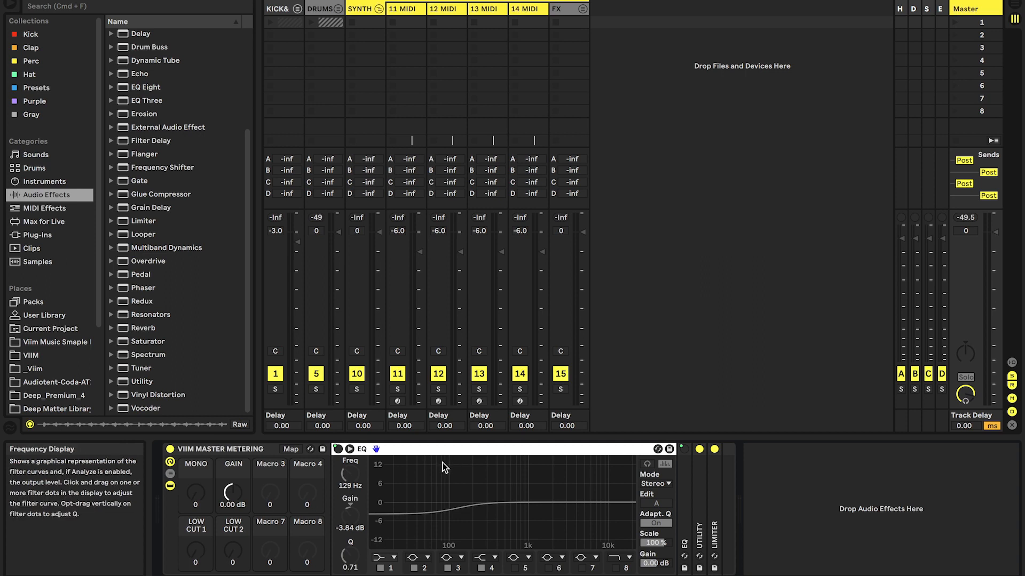
double_click(374, 449)
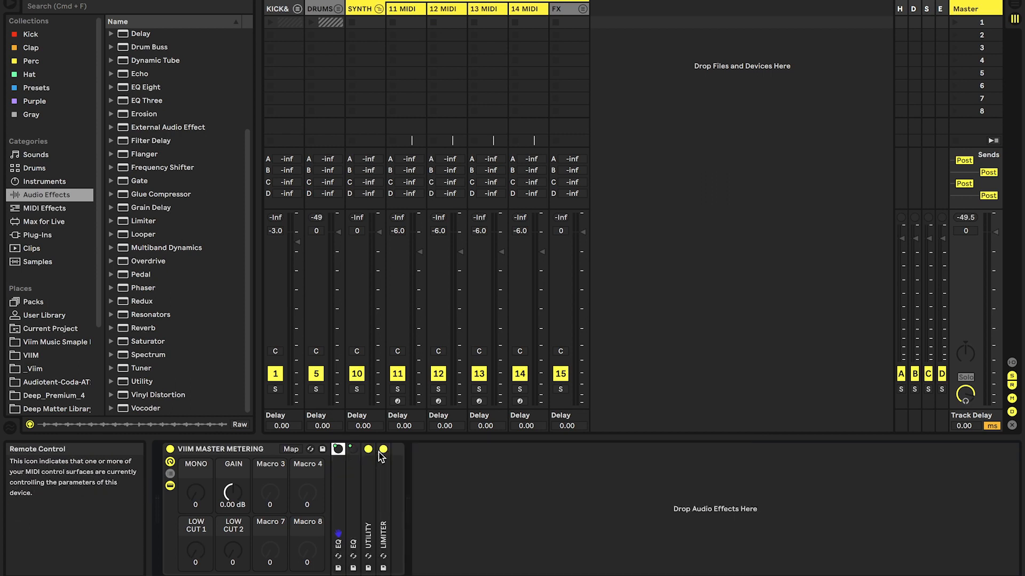
double_click(350, 489)
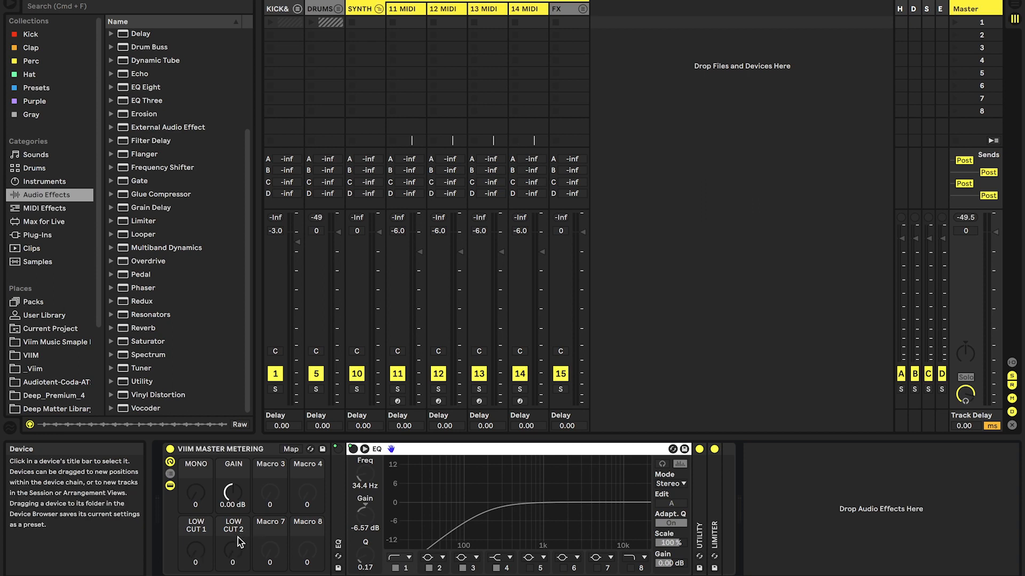
drag(240, 542, 240, 481)
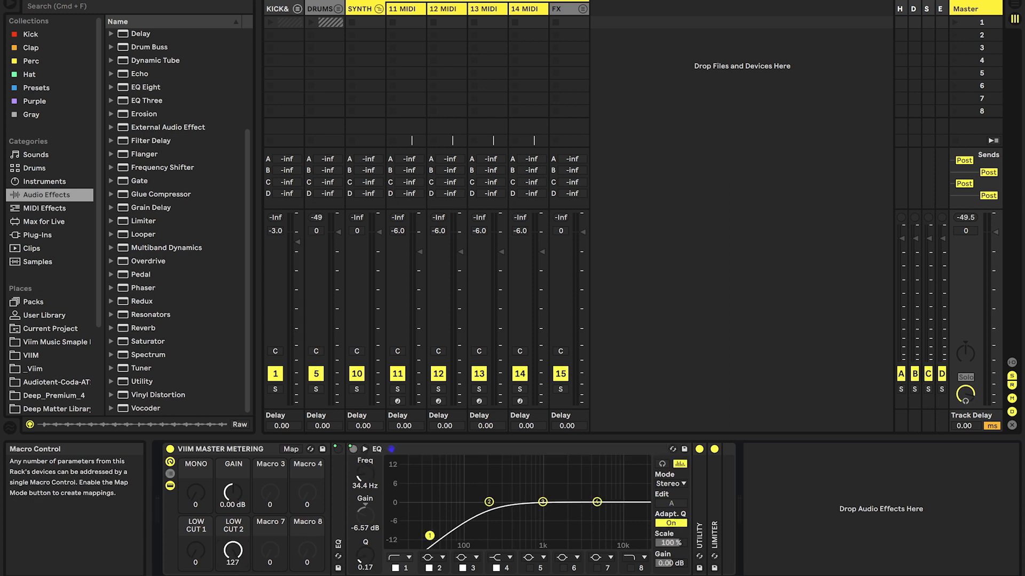
double_click(240, 556)
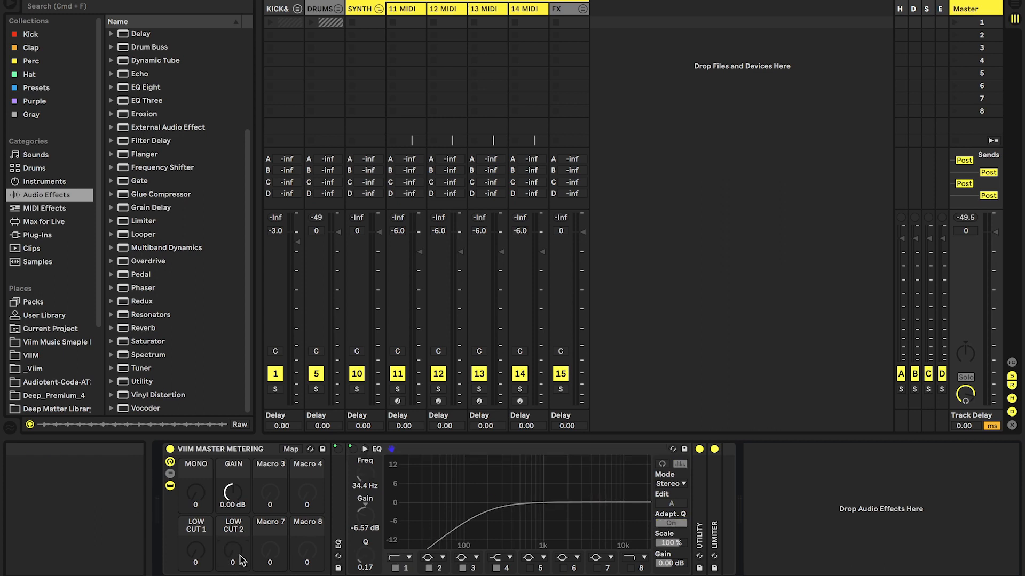
double_click(430, 453)
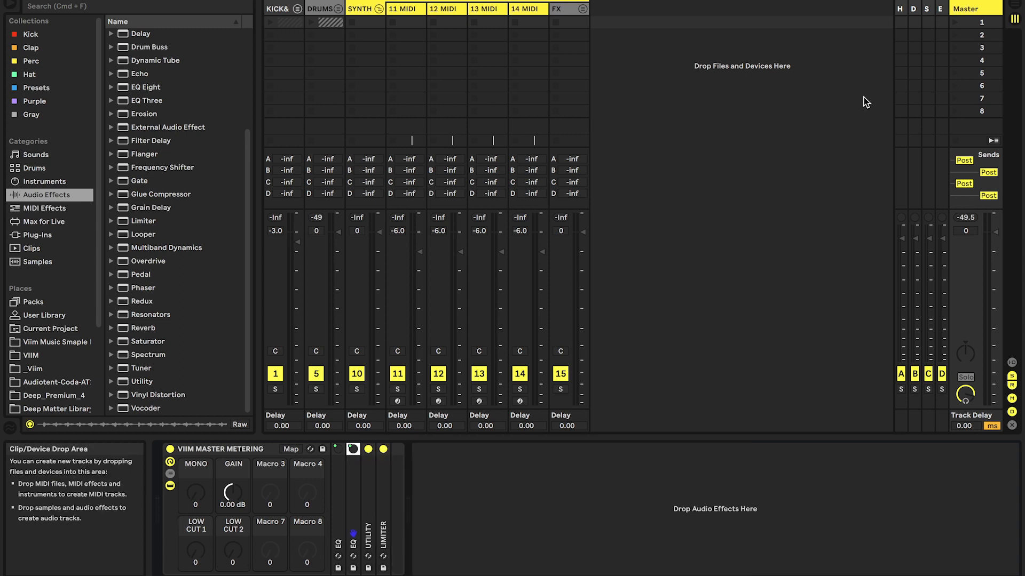
click(338, 9)
click(338, 9)
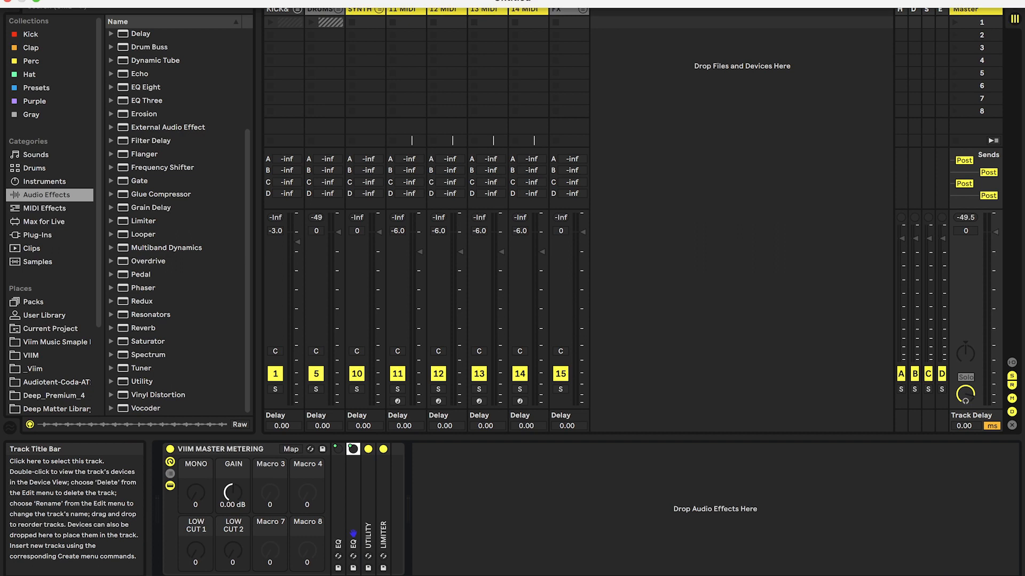
- Save the current Live Set as the default set through the File/Folder preferences
click(42, 1)
click(79, 26)
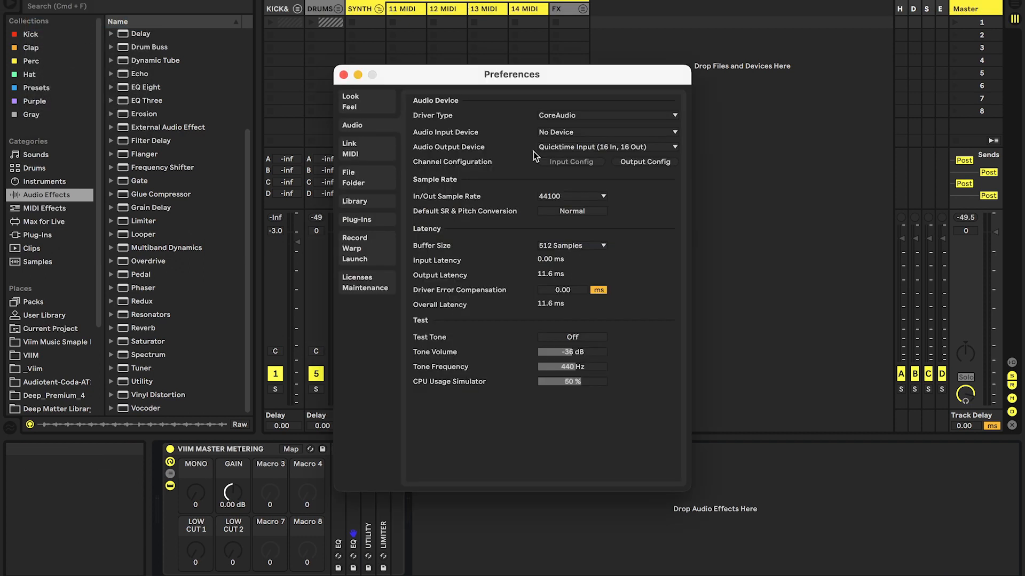
click(381, 187)
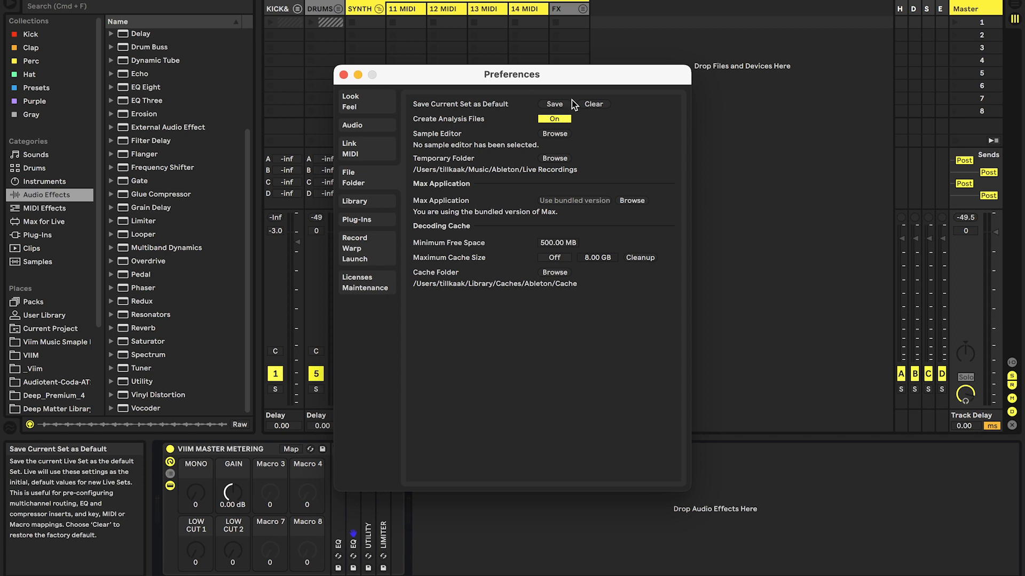
click(555, 103)
click(619, 306)
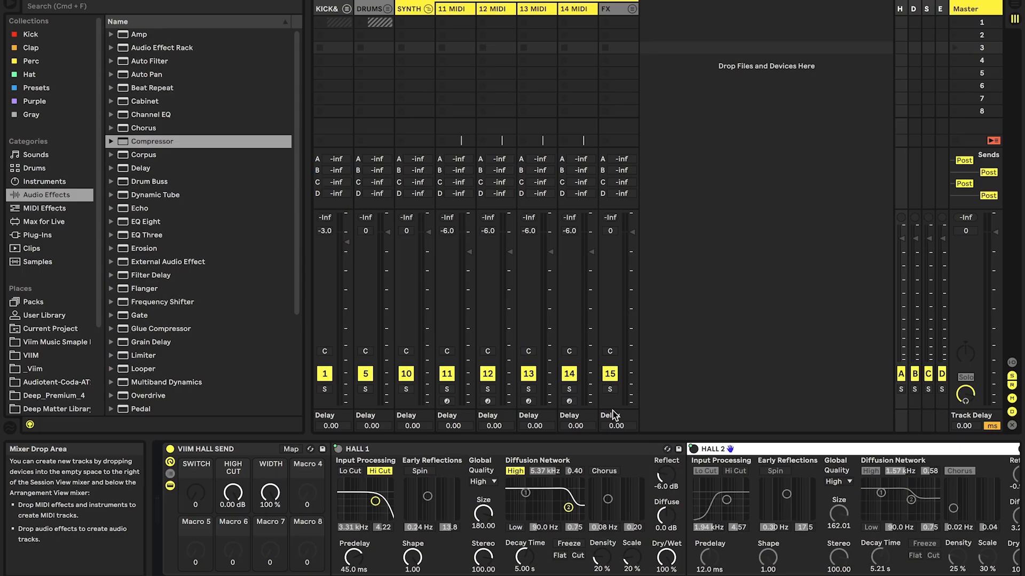
- Examine the HALL 1 and HALL 2 reverbs in the hall rack and the DRUM ROOM 1 and 2 reverbs in the drum rack
scroll(531, 443, right, 5)
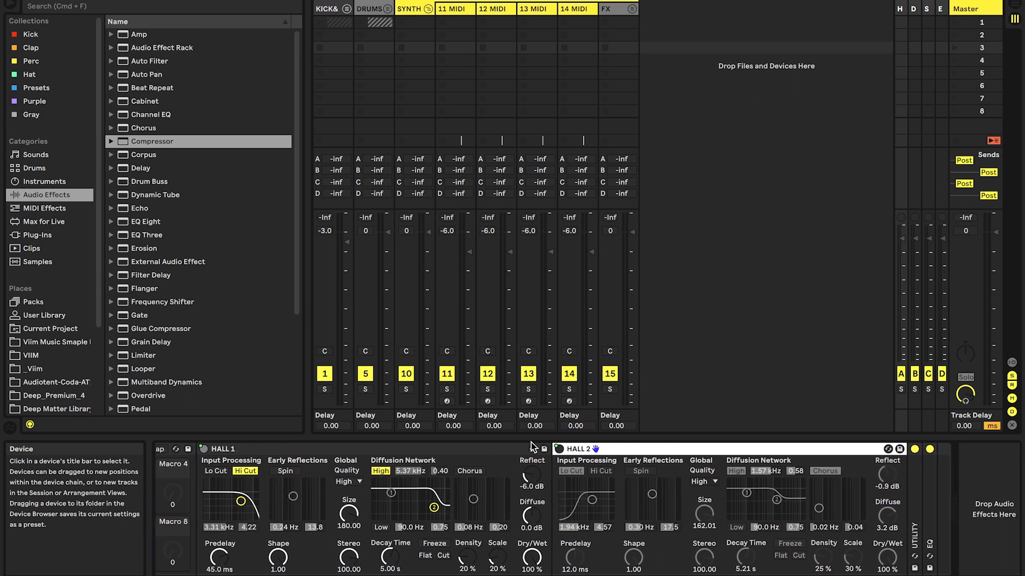
click(914, 10)
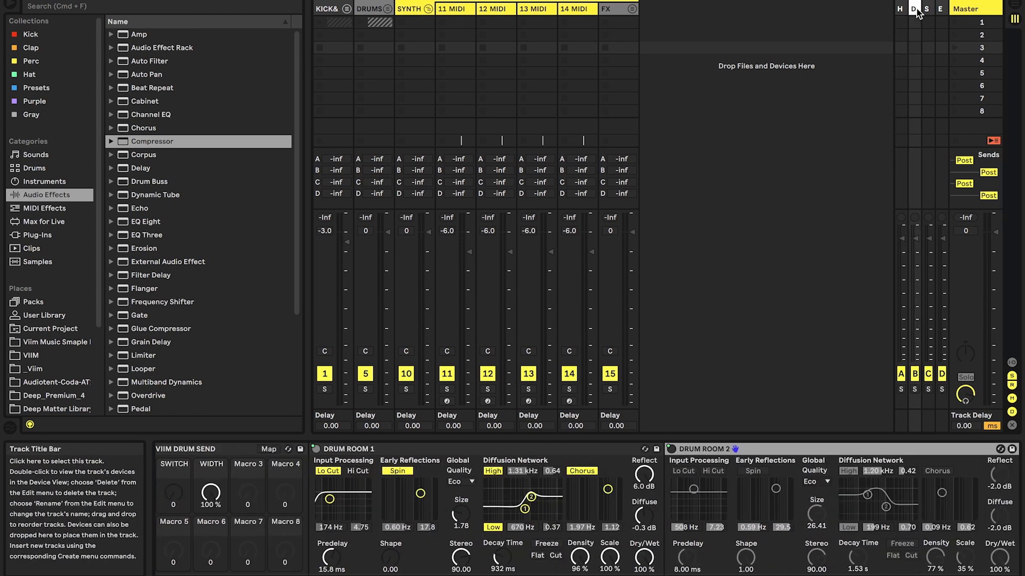
scroll(526, 468, right, 4)
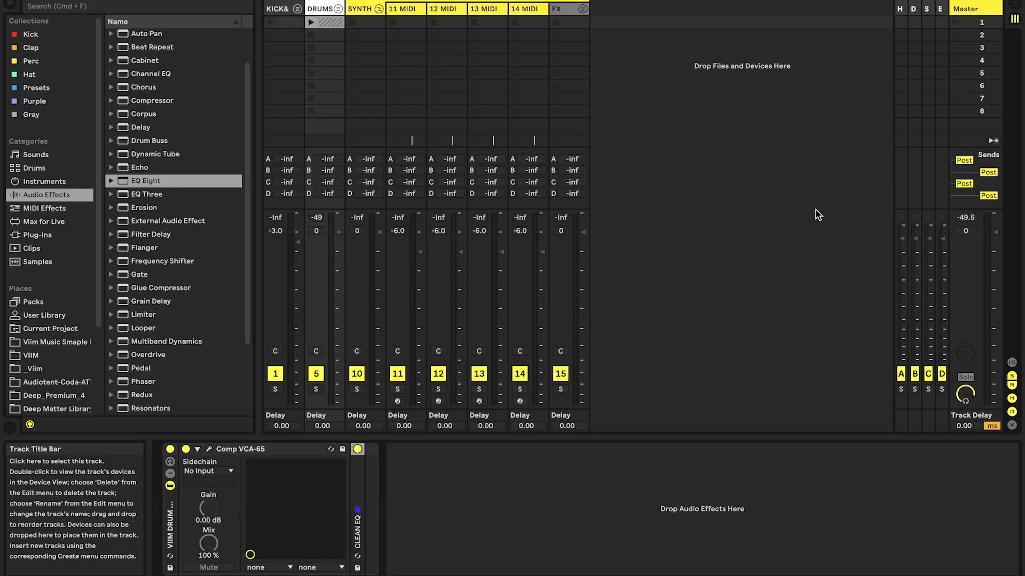
- Show the Master track's VIIM MASTER METERING rack
click(973, 10)
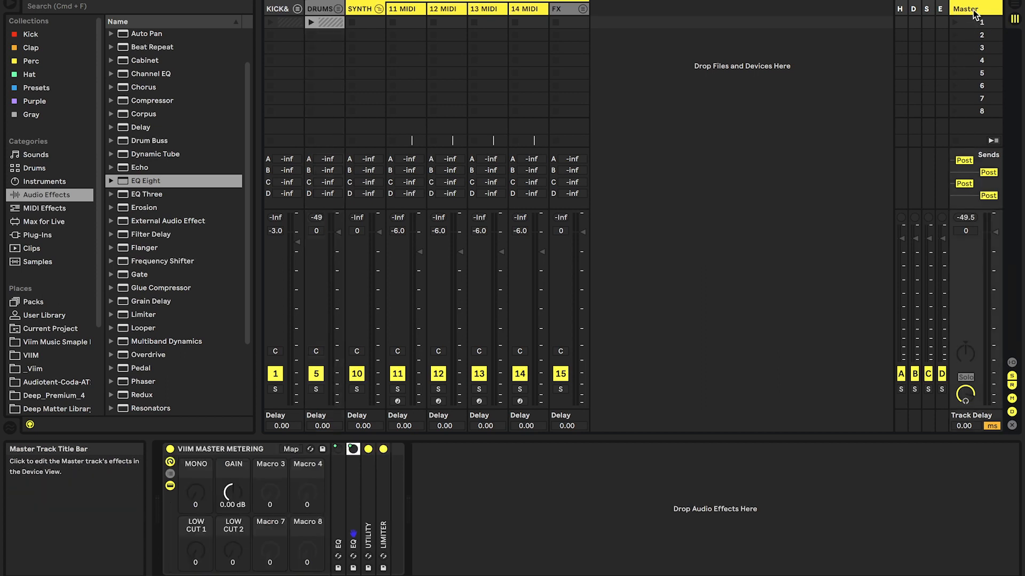
- Return to the Master track's metering rack and try LOW CUT 1 at 127 and back at 0
click(406, 22)
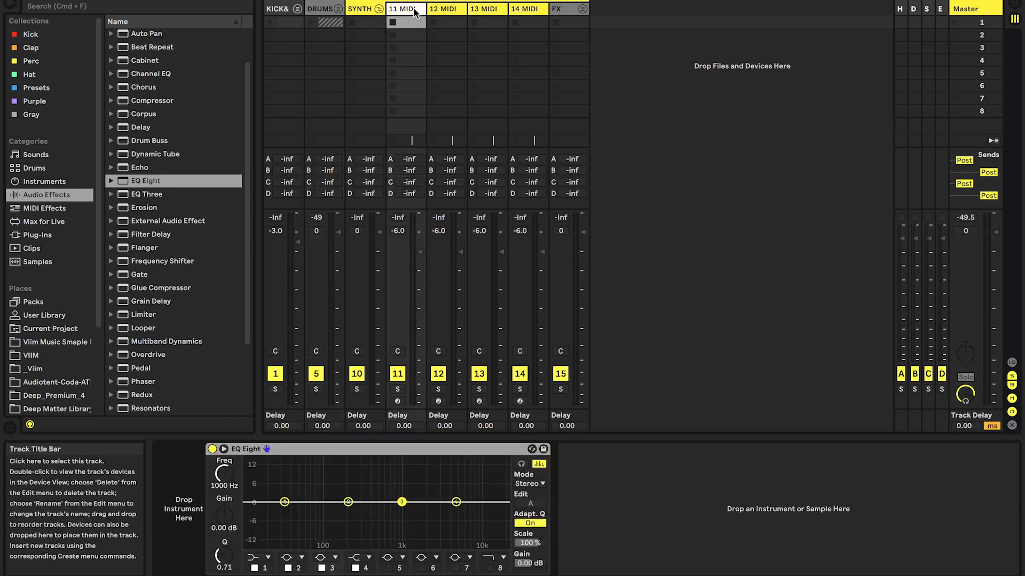
click(980, 9)
drag(195, 550, 196, 507)
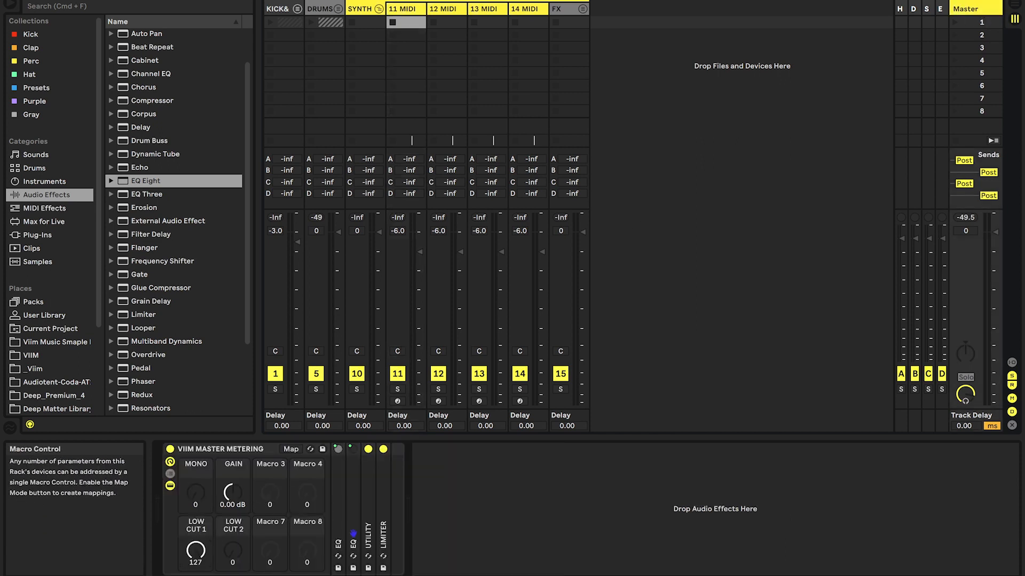
drag(196, 546, 196, 575)
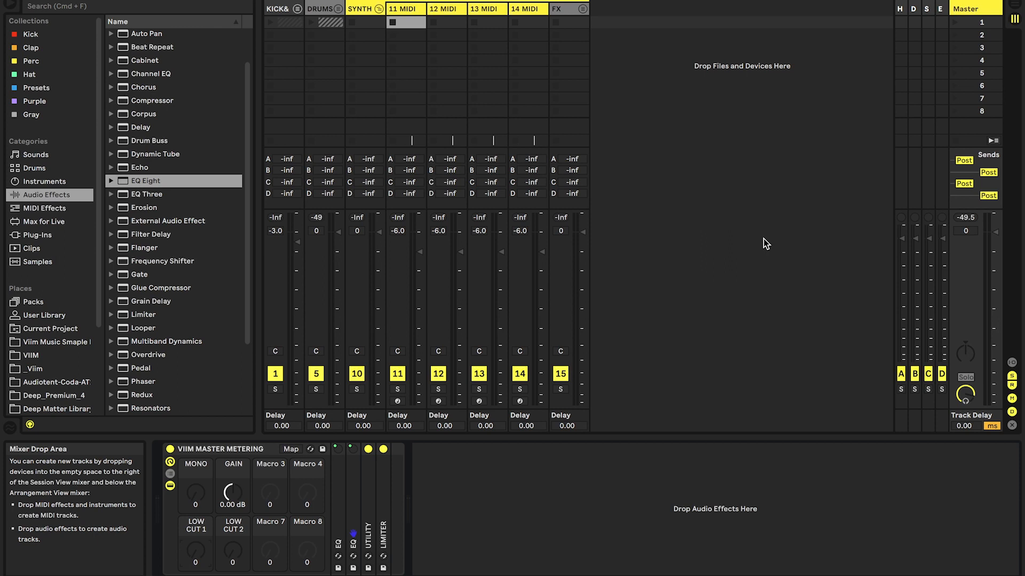
- Check the key mappings of the MONO, LOW CUT 1 and LOW CUT 2 macros in key map mode
key(super+k)
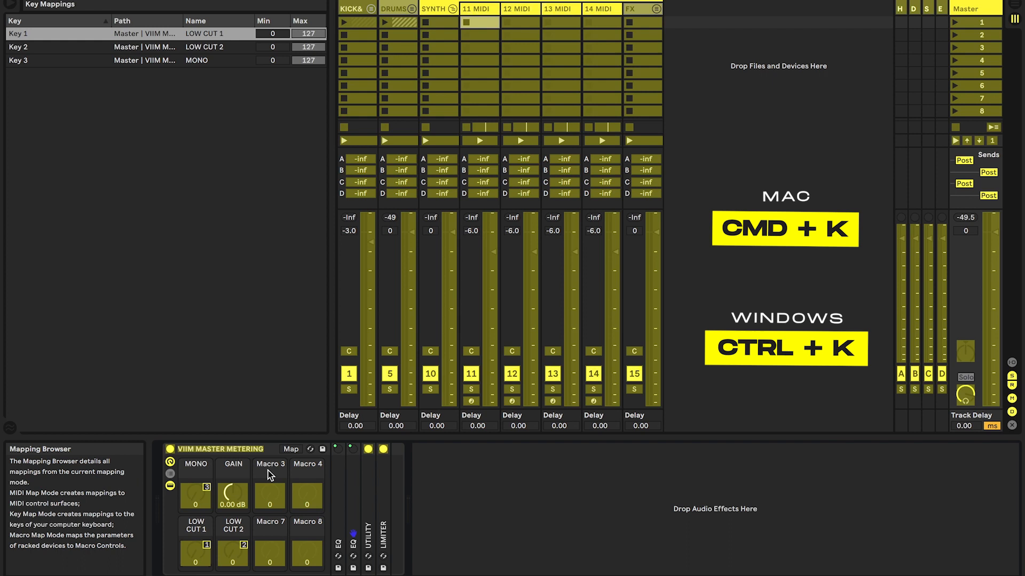
click(199, 494)
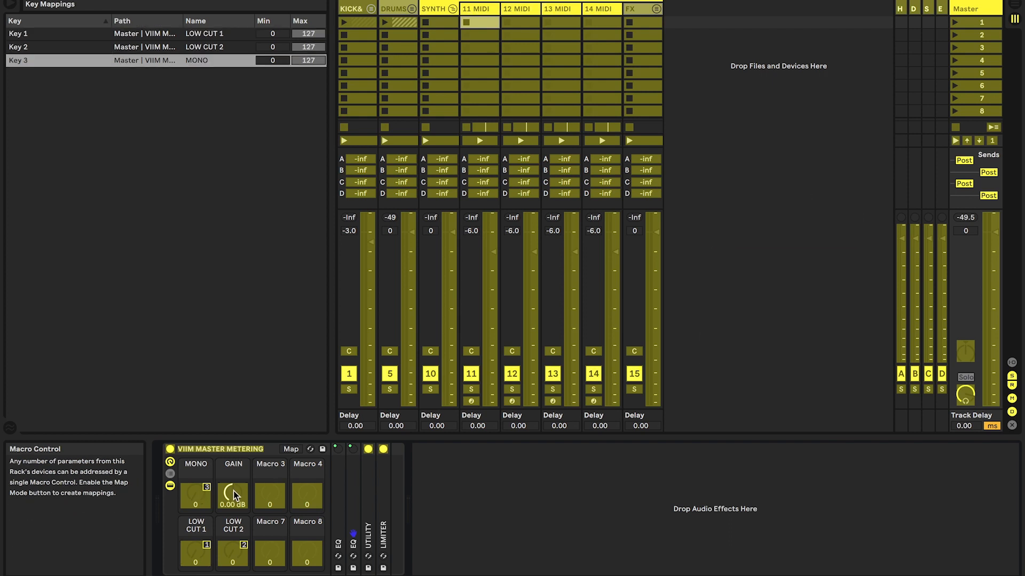
click(211, 548)
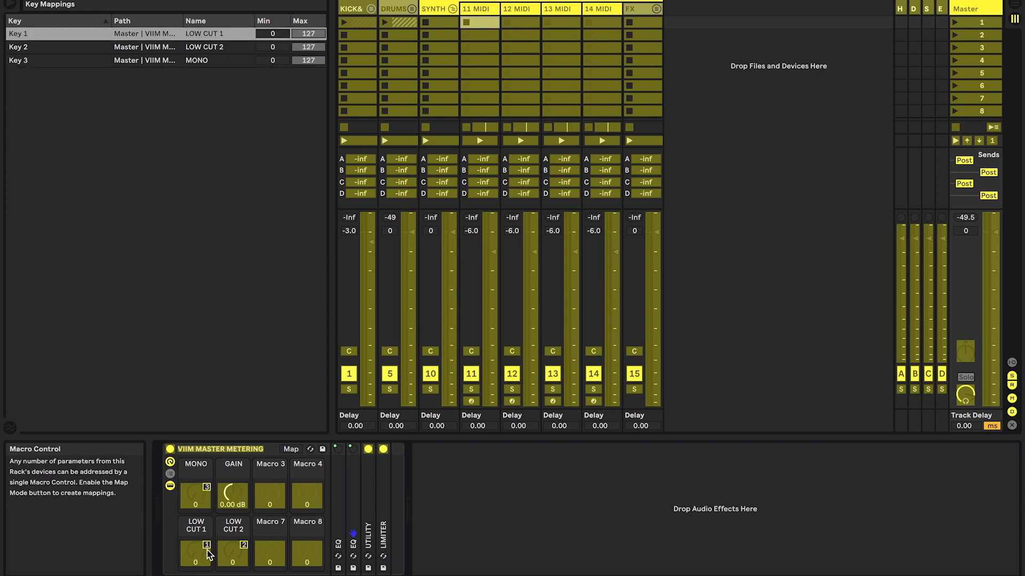
click(244, 552)
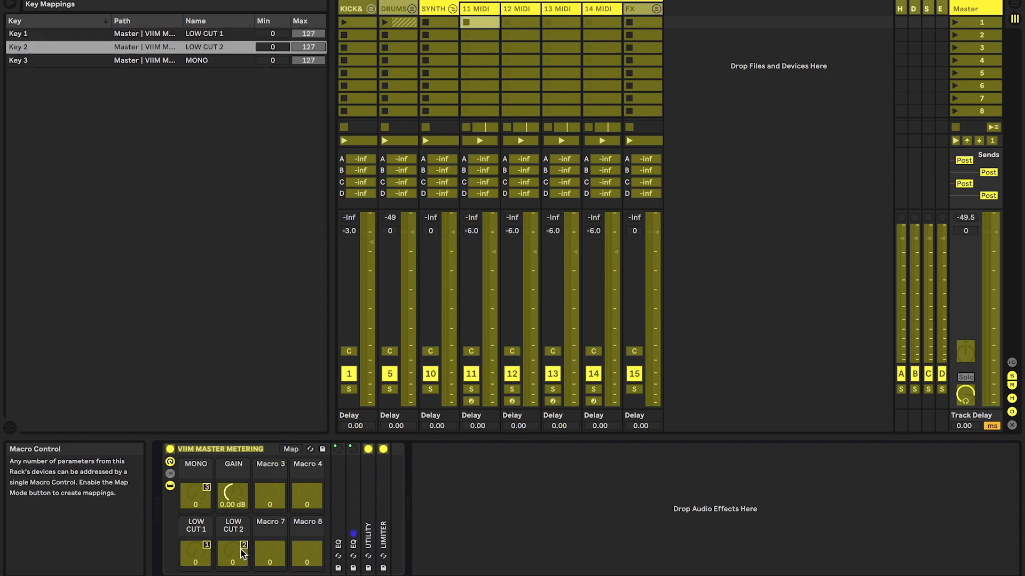
click(188, 486)
key(super+k)
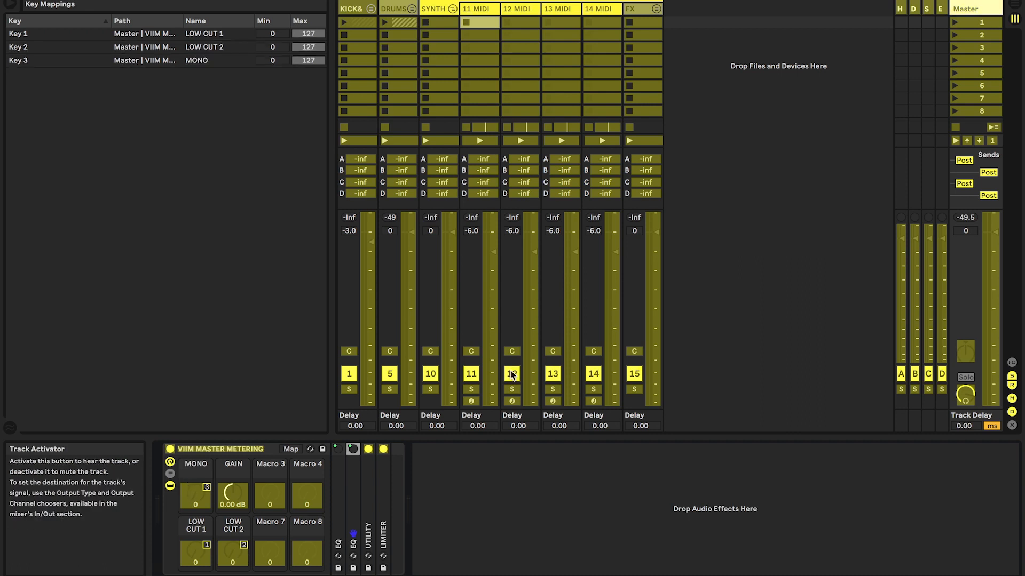
key(super+k)
- Test the mapped computer keys by switching LOW CUT 1 to 127 and toggling MONO on and off
key(1)
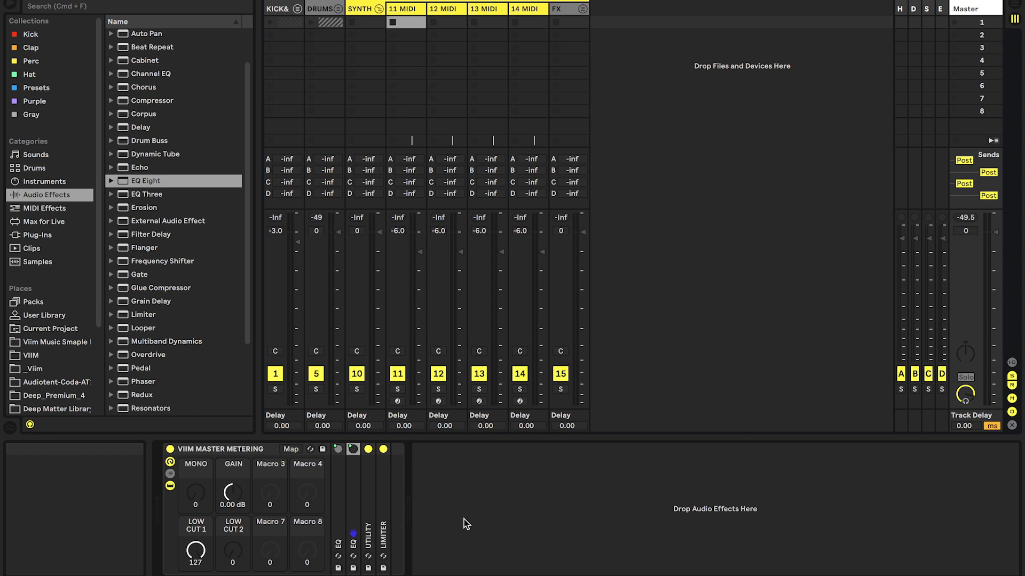
key(3)
key(3)
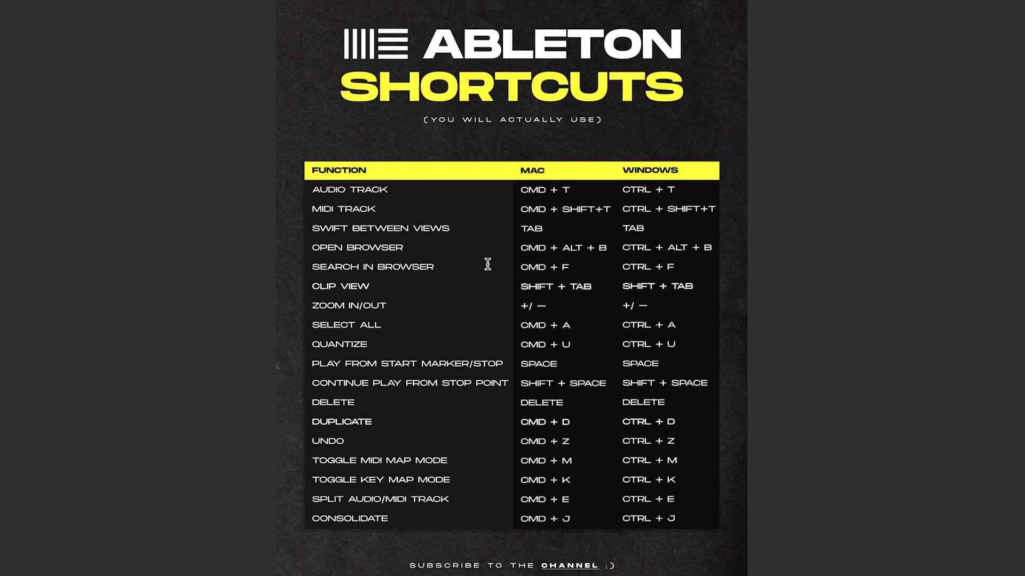
- Examine the Ableton shortcuts chart and its Mac and Windows columns from the first row to Consolidate
scroll(488, 264, up, 2)
scroll(487, 264, up, 1)
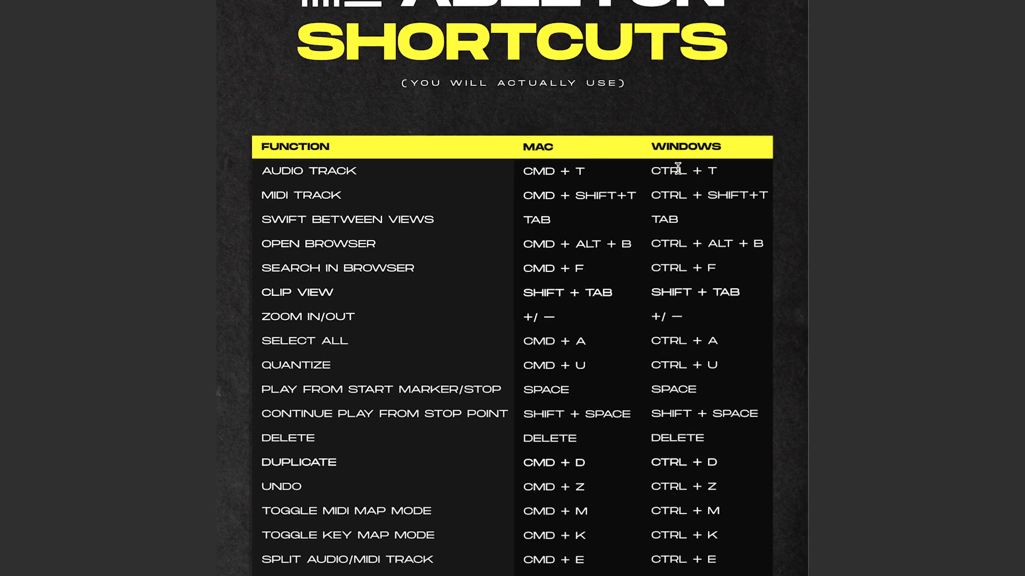
scroll(663, 269, down, 2)
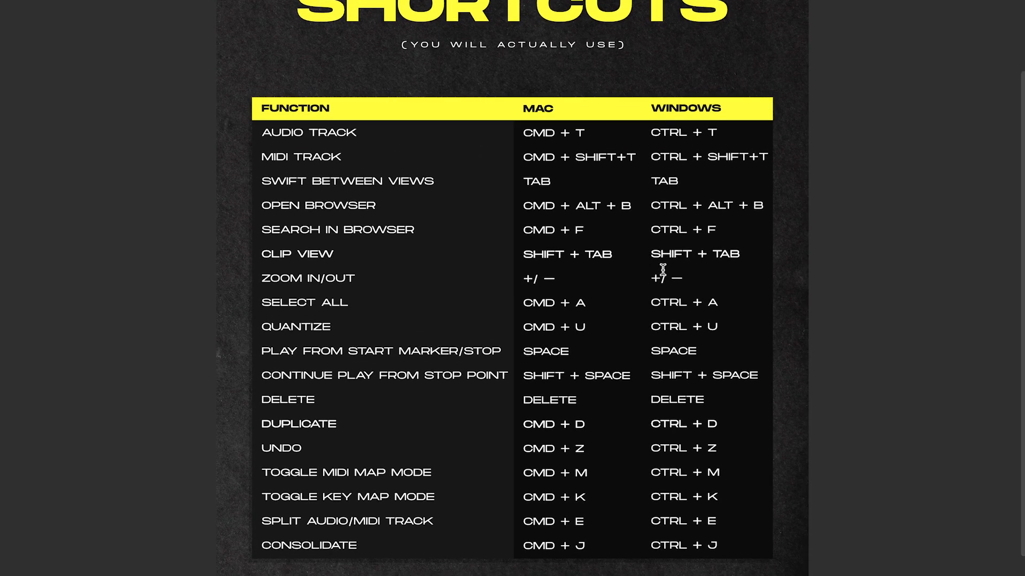
scroll(659, 275, down, 1)
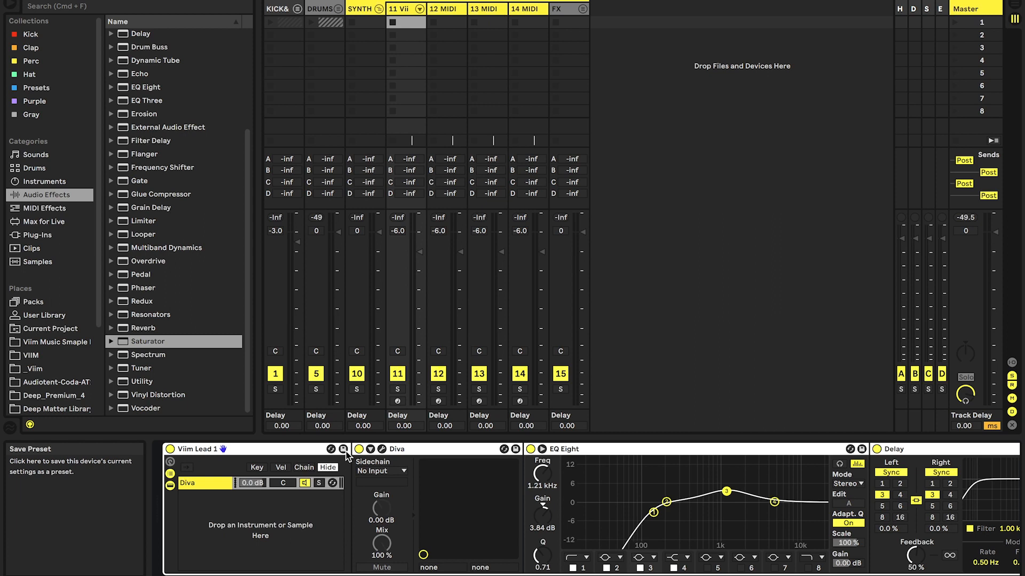
- Save the Viim Lead 1 instrument rack as a preset in the User Library and assign it to the Purple collection
click(343, 449)
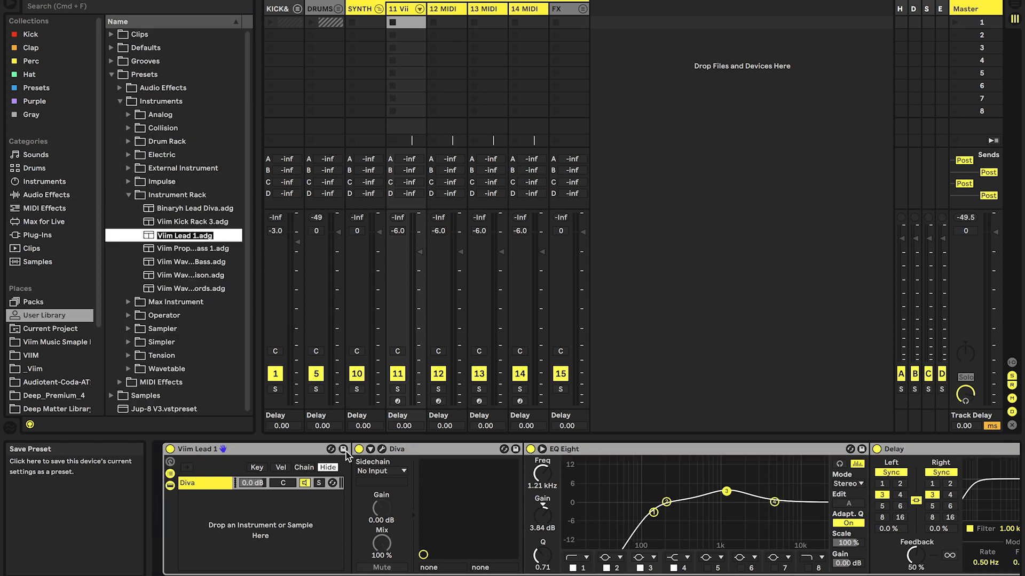
key(Return)
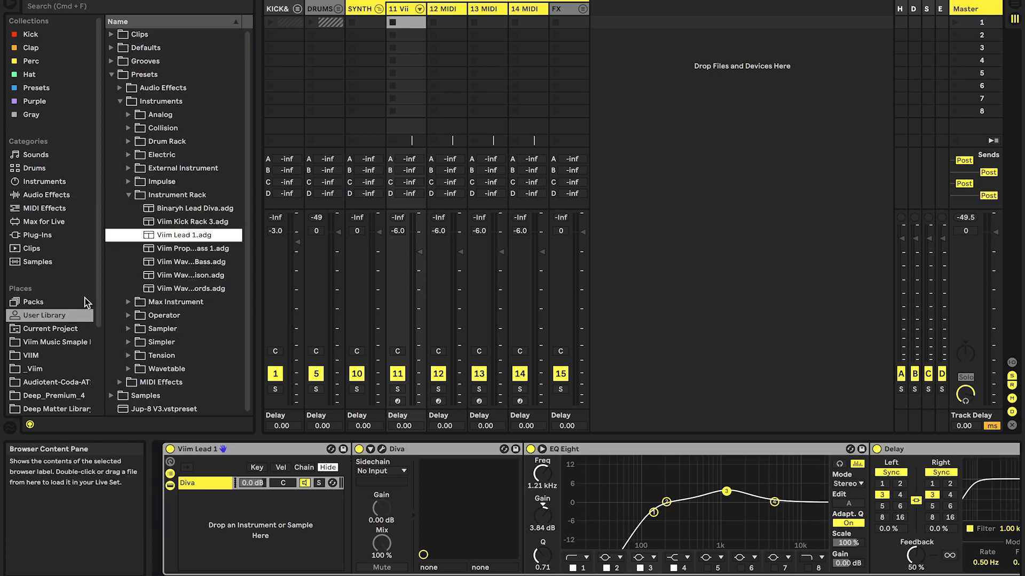
right_click(160, 238)
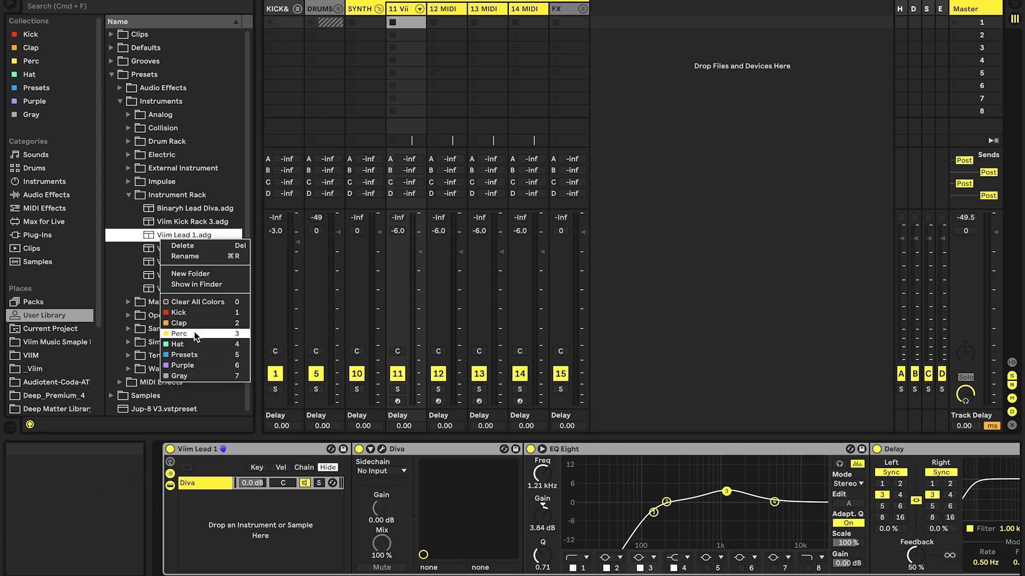
click(190, 364)
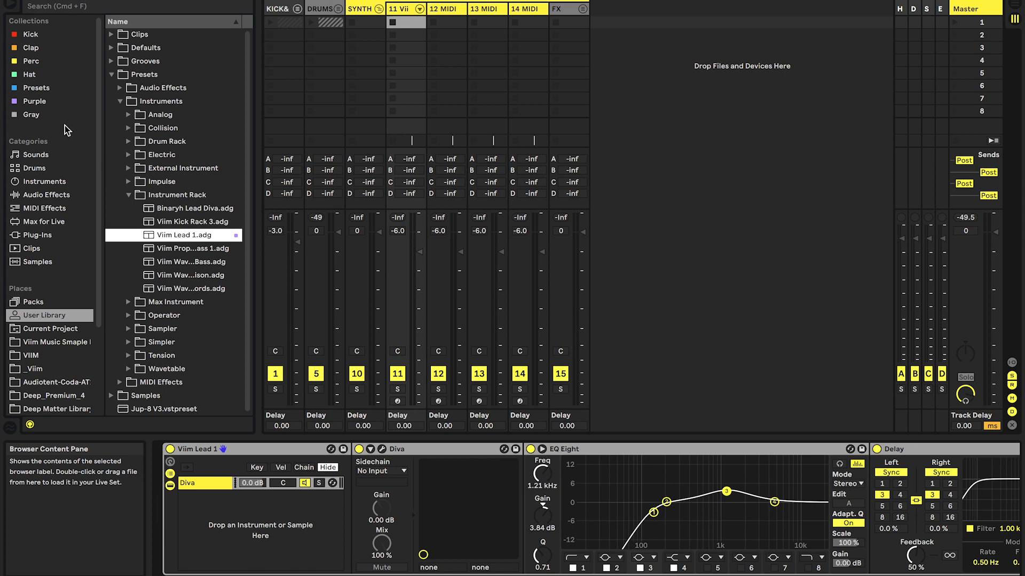
- Look through the Purple collection, the User Library and the Racks folder in the Viim Music sample folder
click(57, 102)
scroll(208, 83, down, 2)
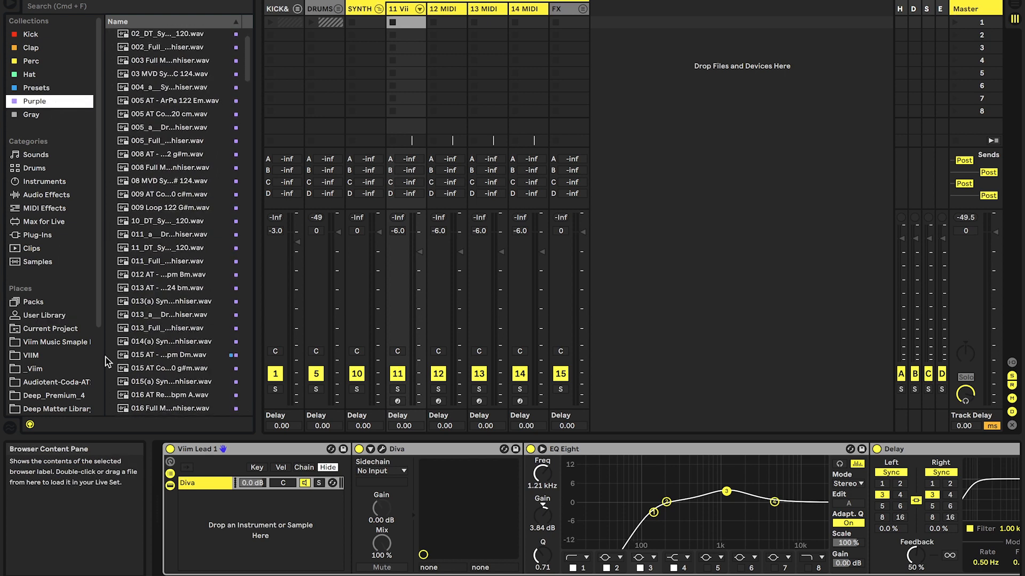
click(44, 315)
drag(156, 236, 114, 62)
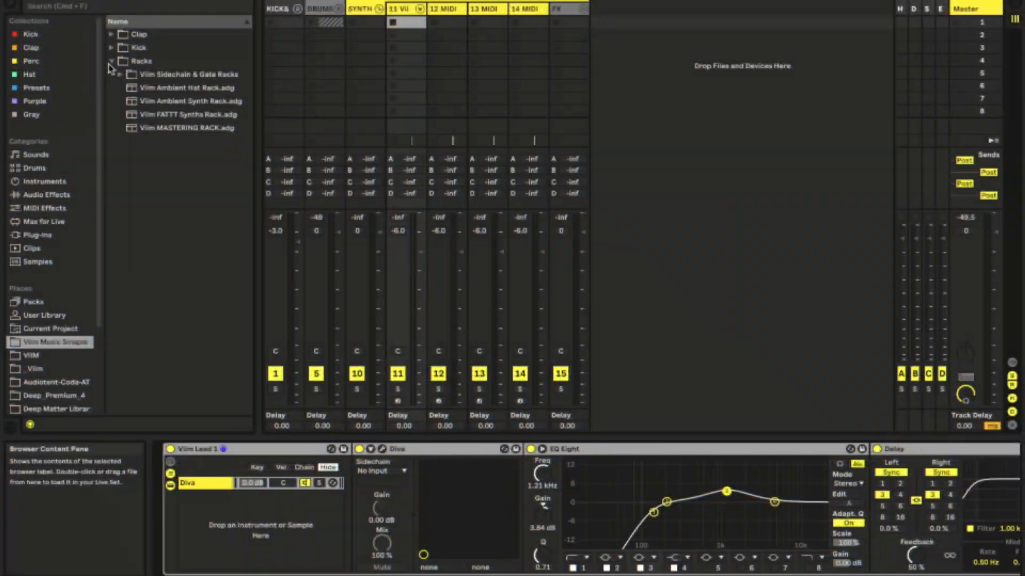
click(108, 64)
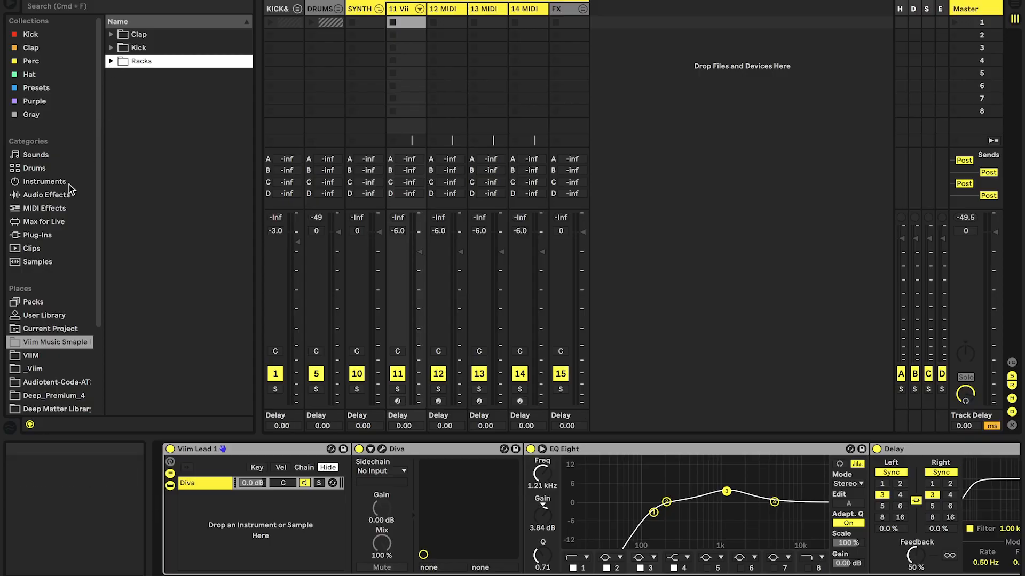
- Open the TRAUMWELT EP folder under Music > PRODUCTION > _PROJECTS and widen the browser to show full project names
scroll(69, 184, down, 4)
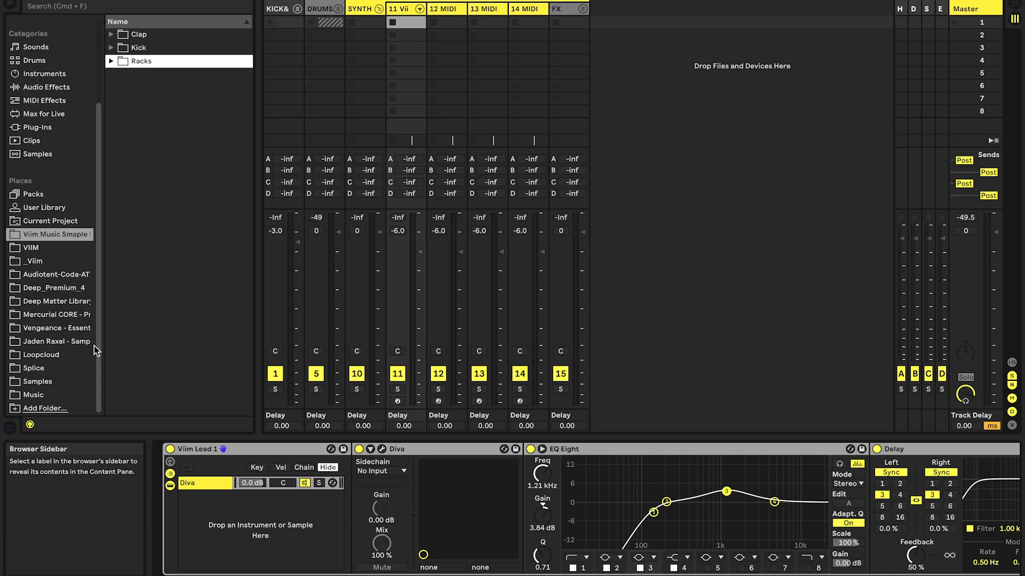
click(56, 395)
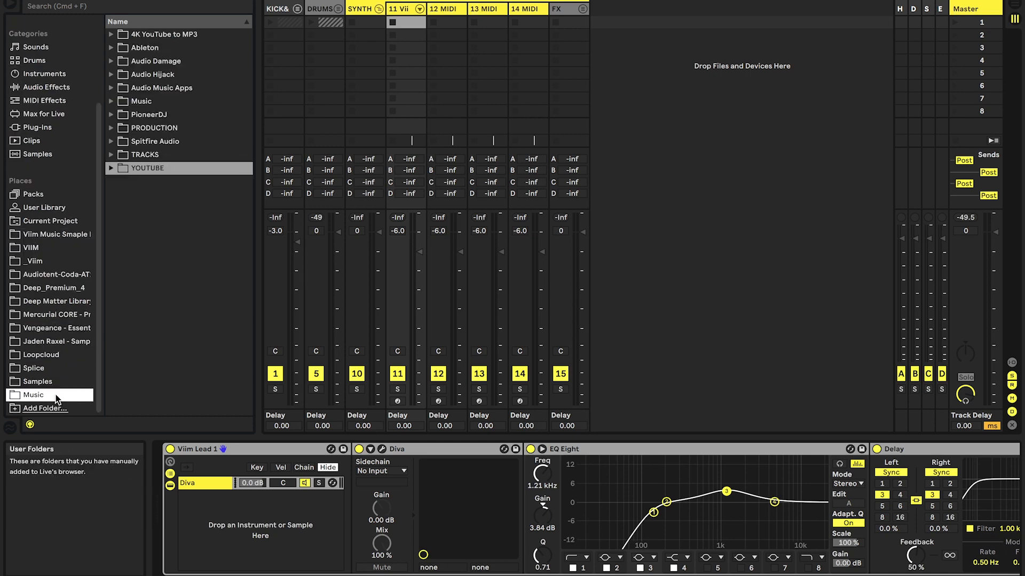
click(112, 129)
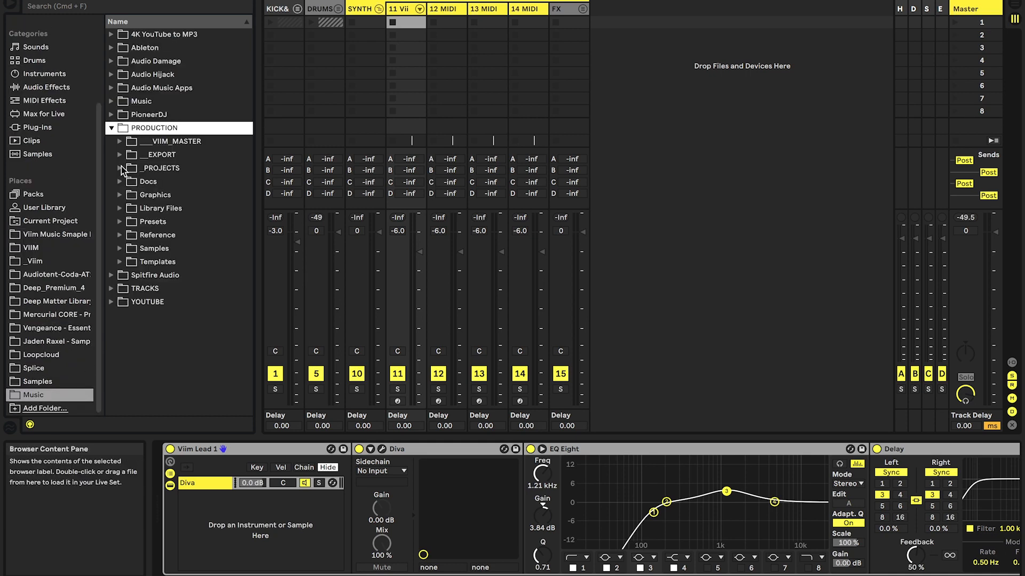
click(120, 167)
drag(256, 191, 267, 191)
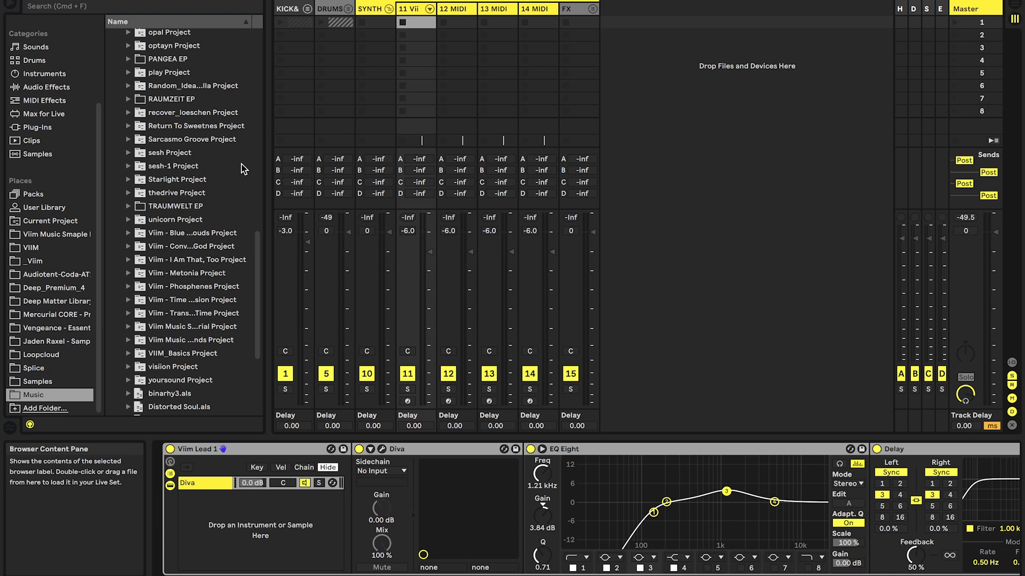
click(128, 206)
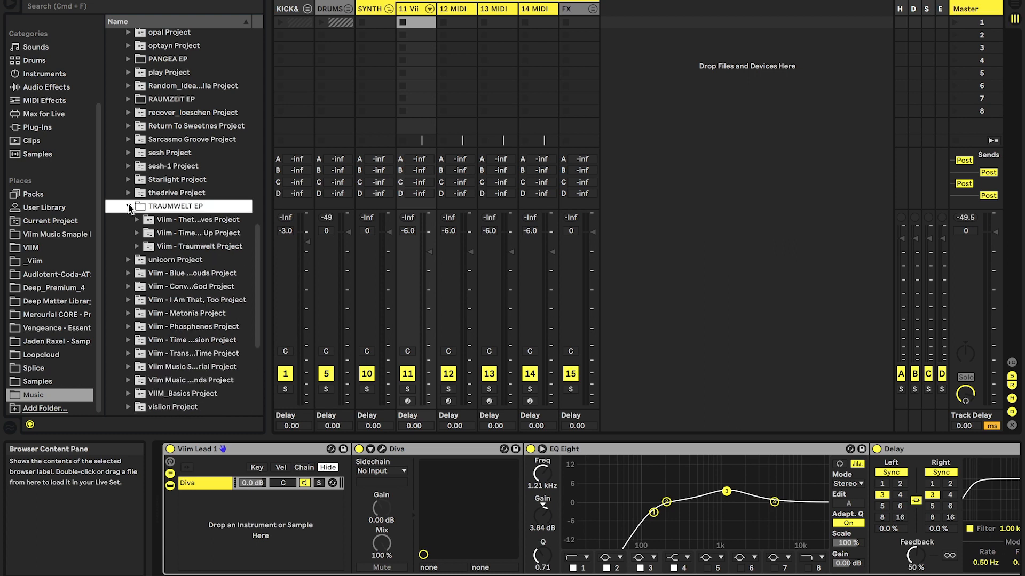
drag(266, 210, 299, 210)
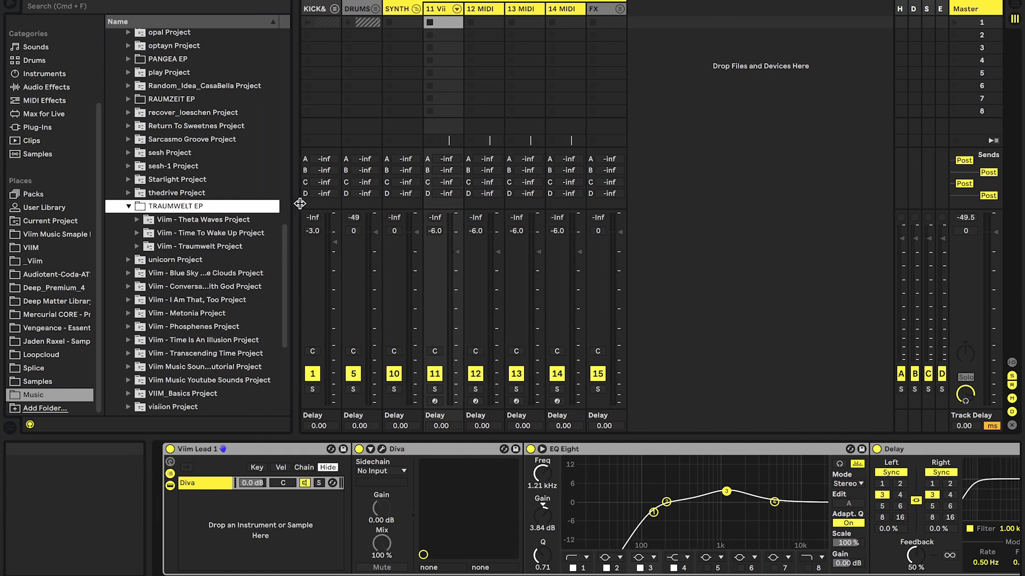
- Import the KASS group with its Kick and Bass tracks from Viim - Traumwelt V5.als, placing it before the DRUMS group
click(137, 246)
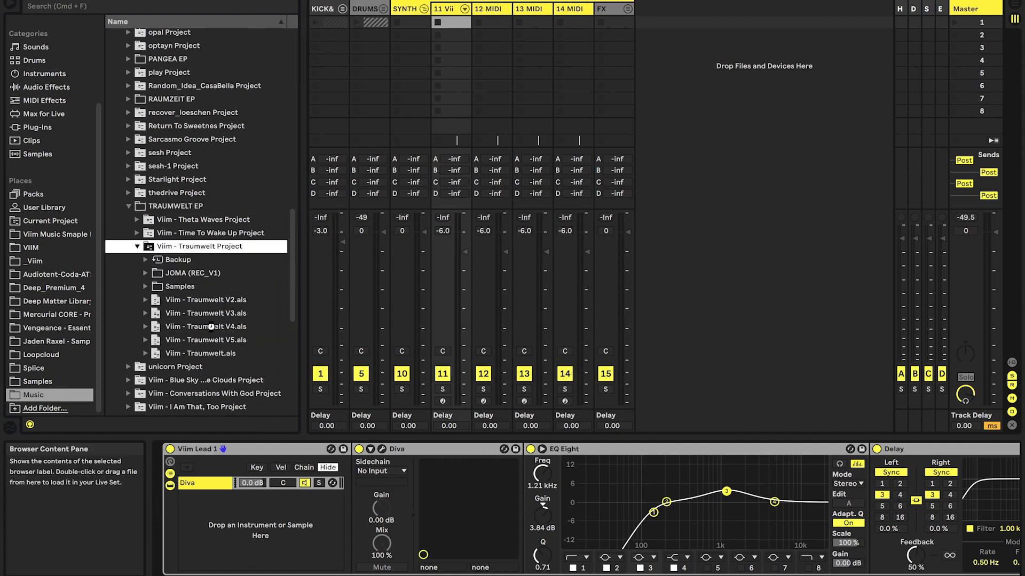
click(145, 340)
click(166, 315)
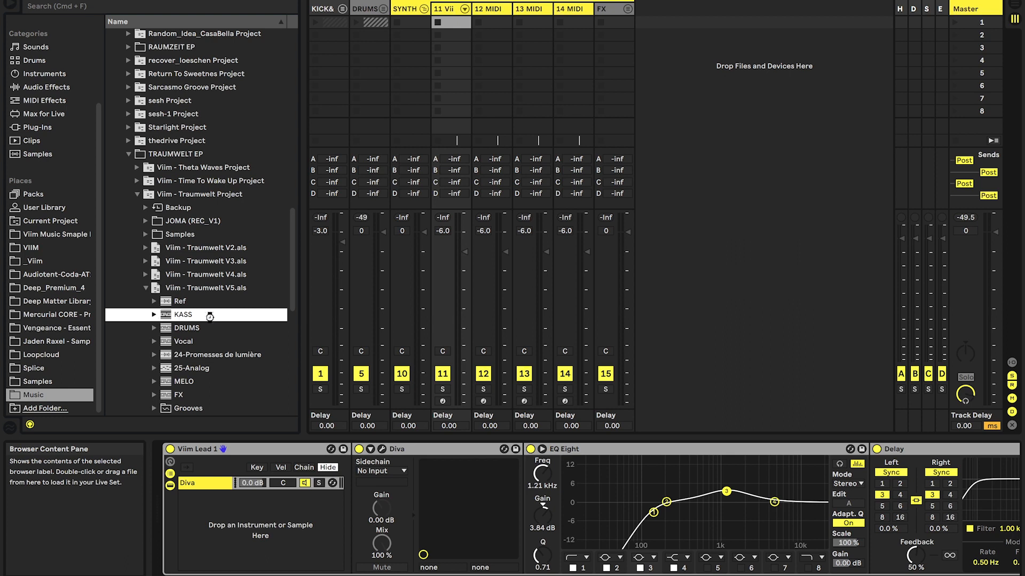
key(Right)
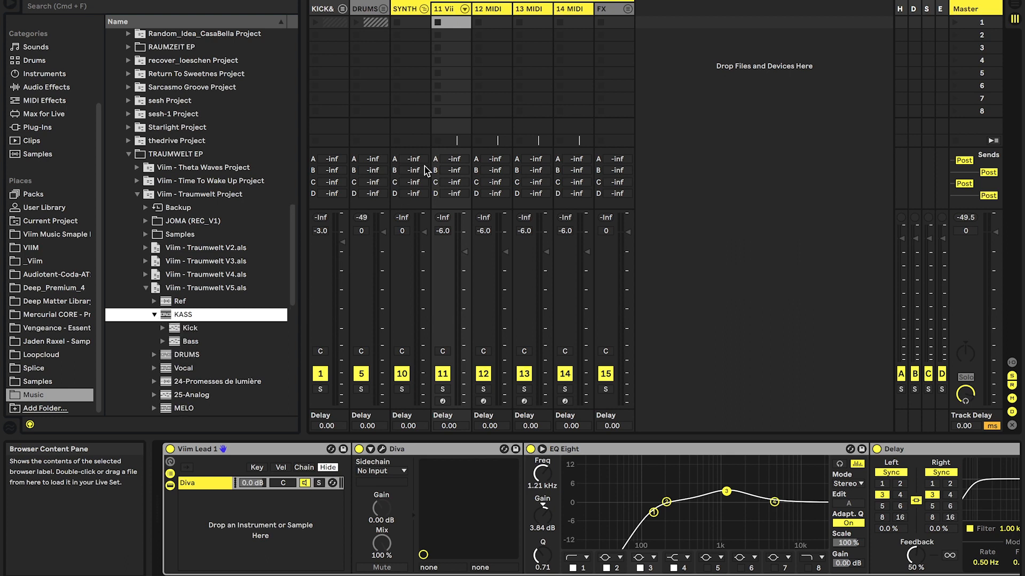
drag(378, 17, 341, 86)
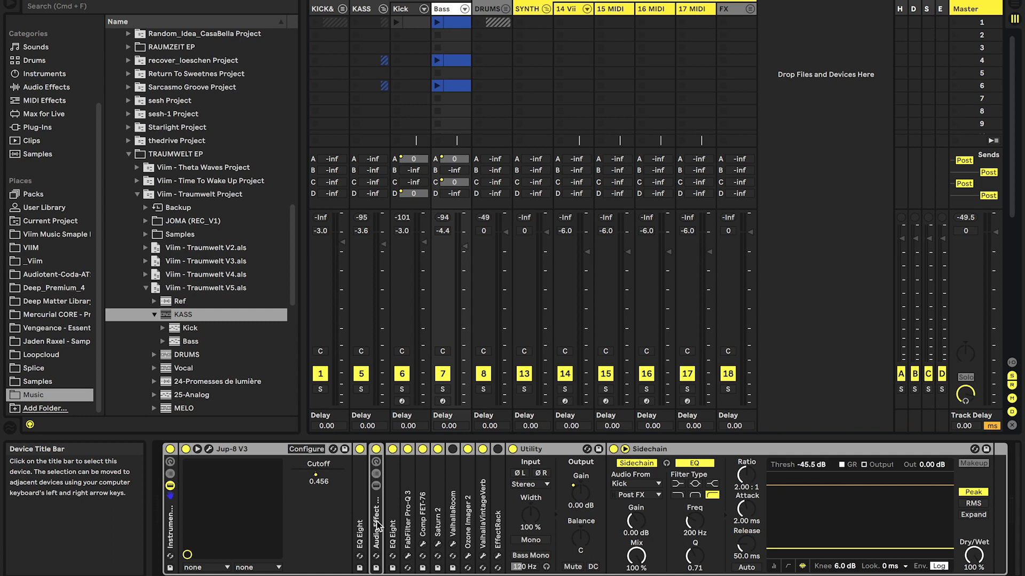
- Open the Bass track's first MIDI clip and shorten its loop to two beats, ending at 1.3.1
click(451, 22)
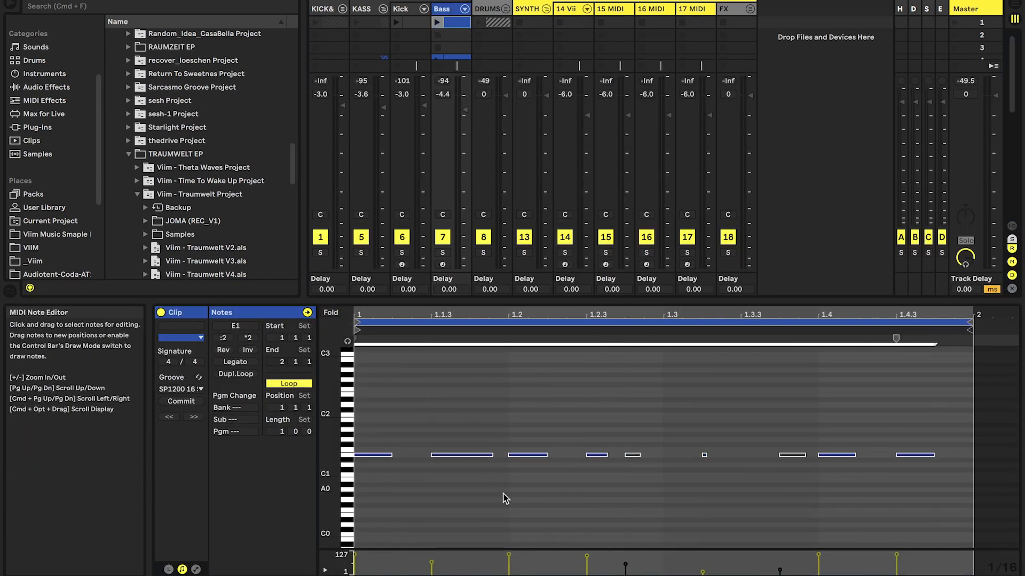
click(508, 499)
drag(977, 323, 663, 324)
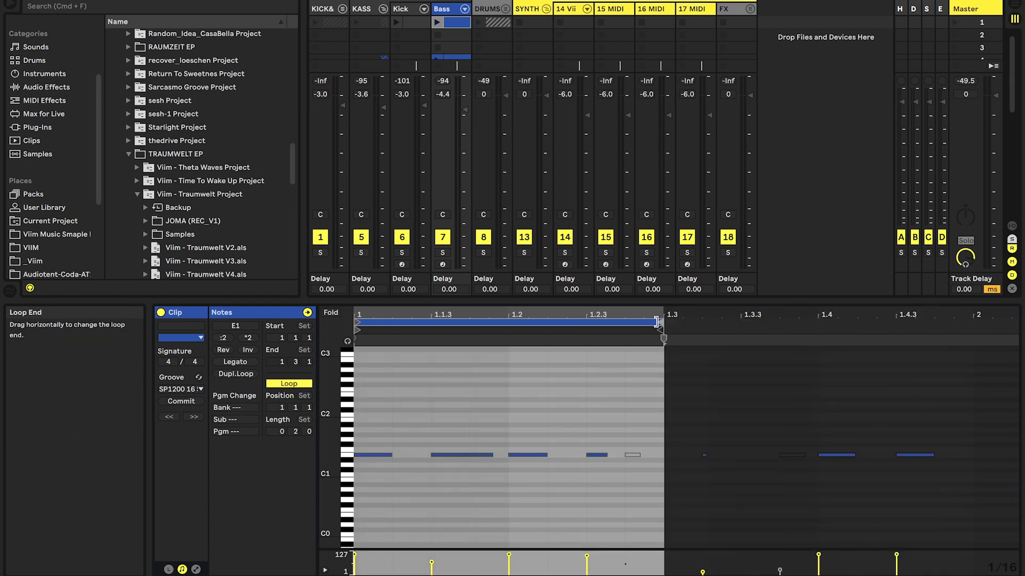
- Transpose the Bass clip's notes inside the loop up three semitones to G1, and show the Bass track's devices
key(super+a)
key(Up)
key(Up)
key(Up)
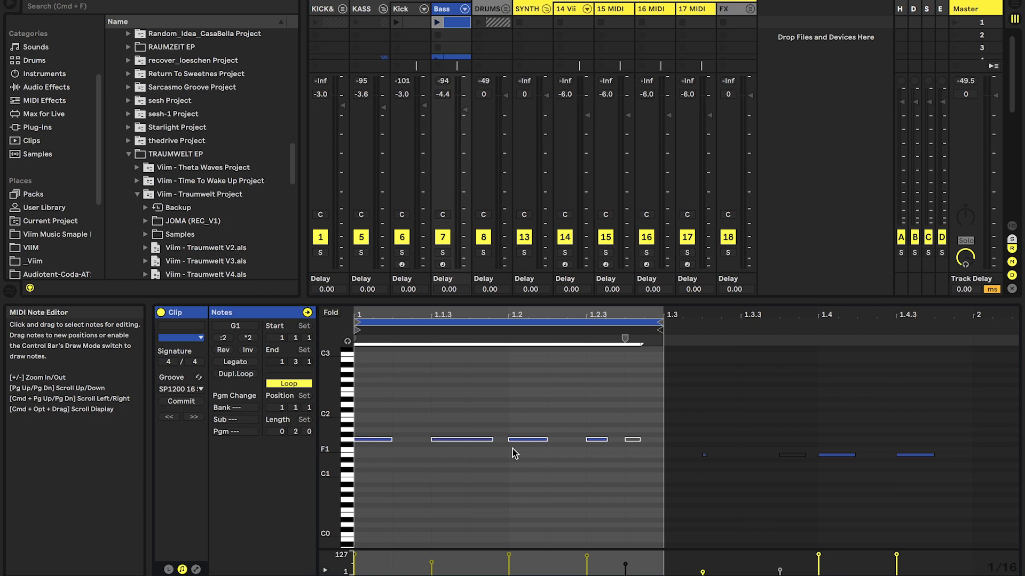
click(549, 472)
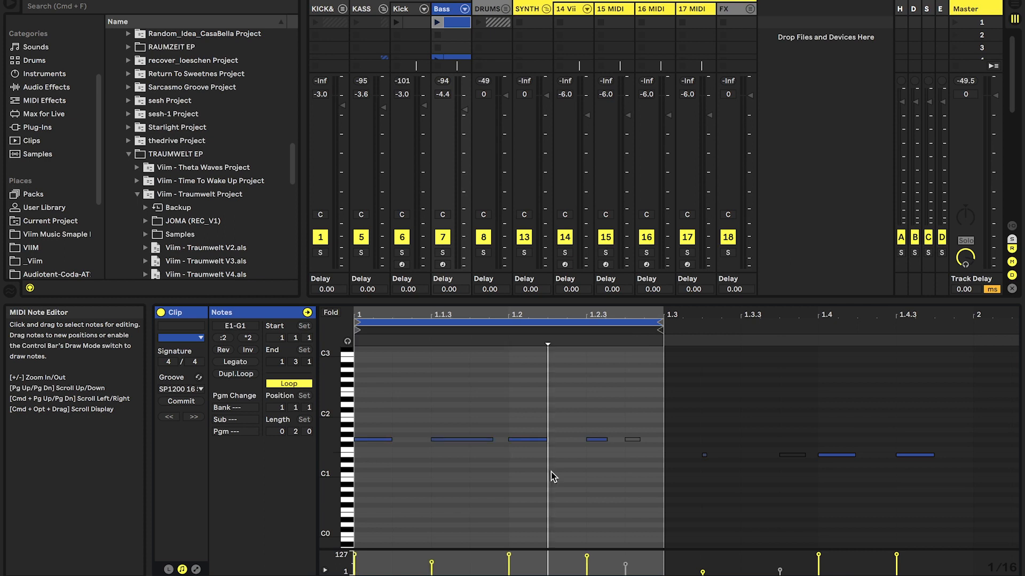
double_click(442, 9)
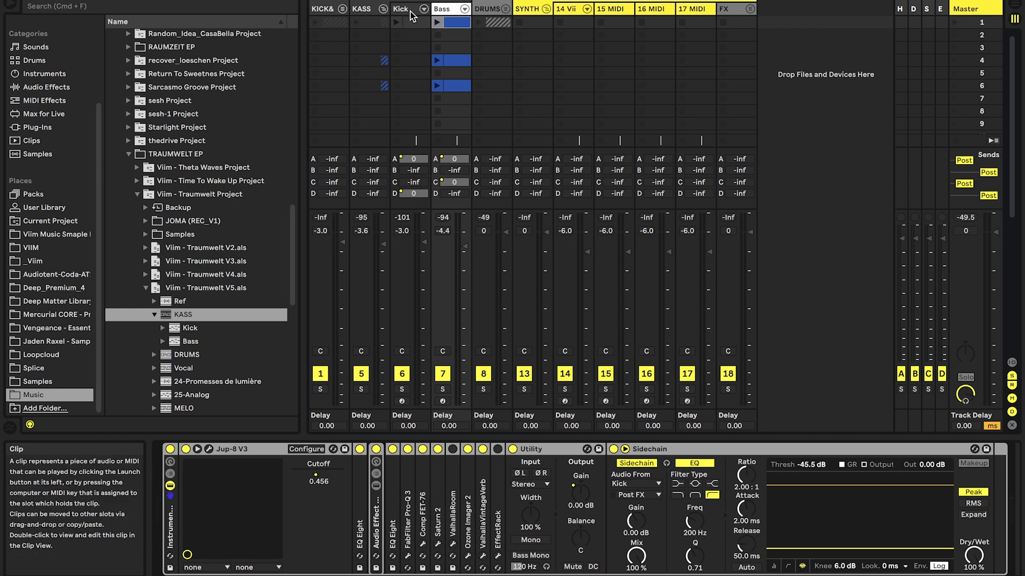